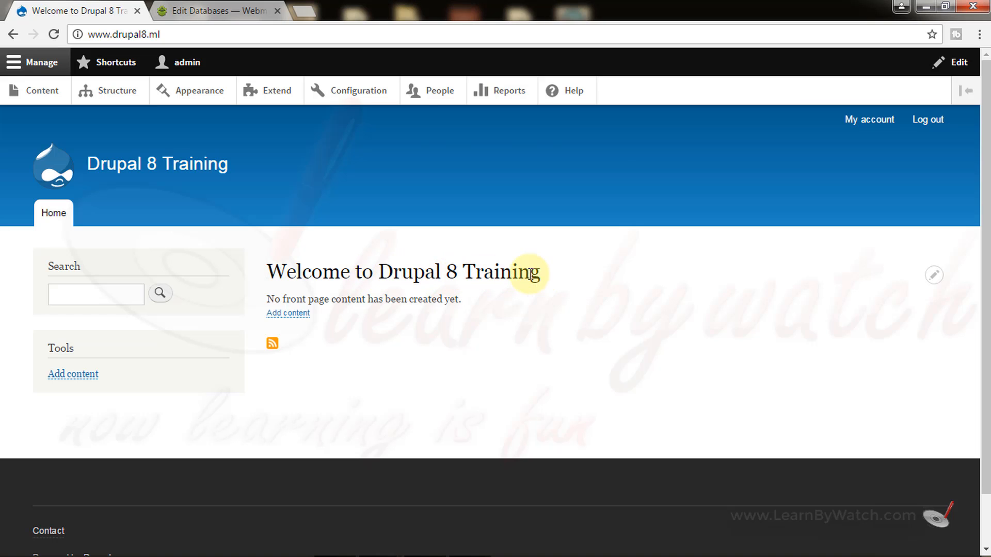
mouse_move(540, 270)
mouse_down()
mouse_move(382, 268)
mouse_move(551, 272)
mouse_up()
click(383, 270)
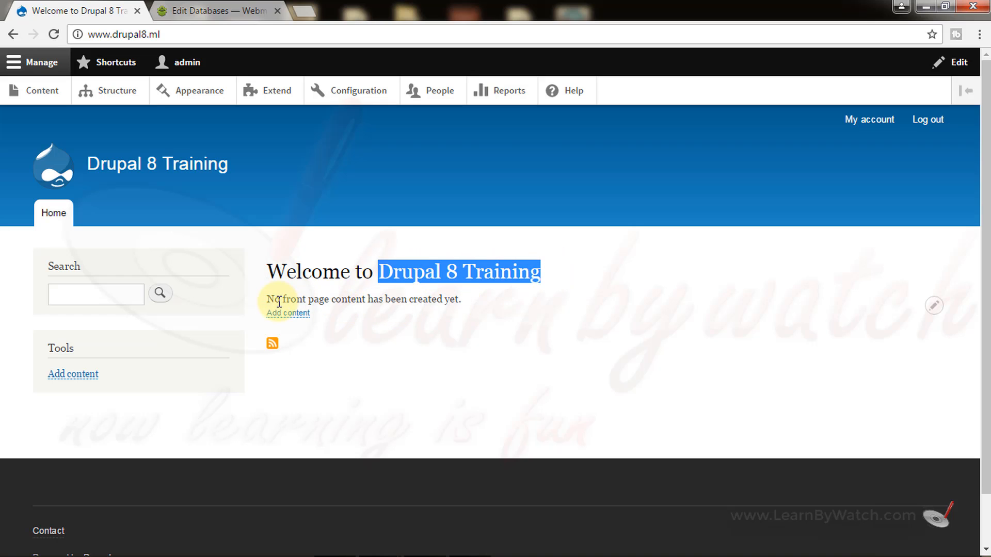
drag(274, 298, 475, 301)
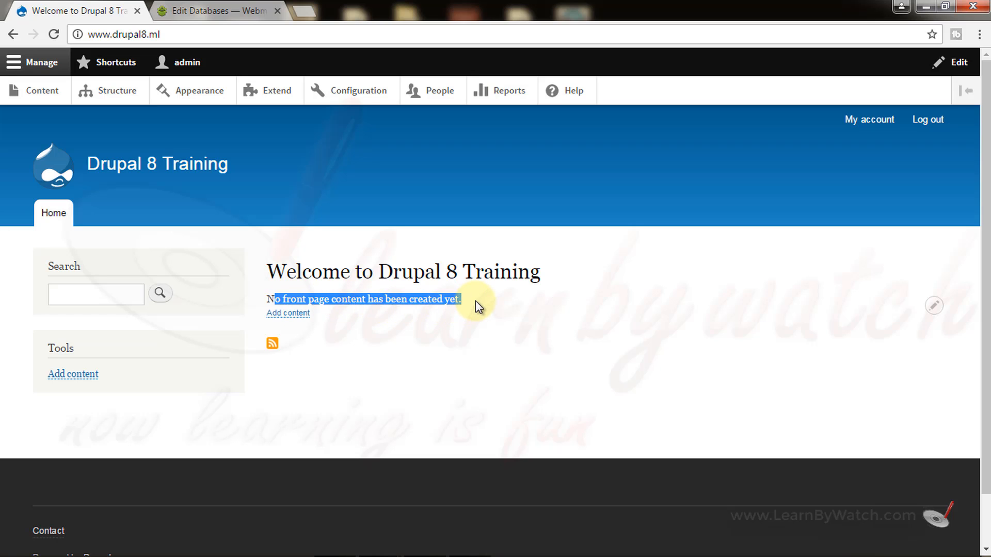
click(475, 301)
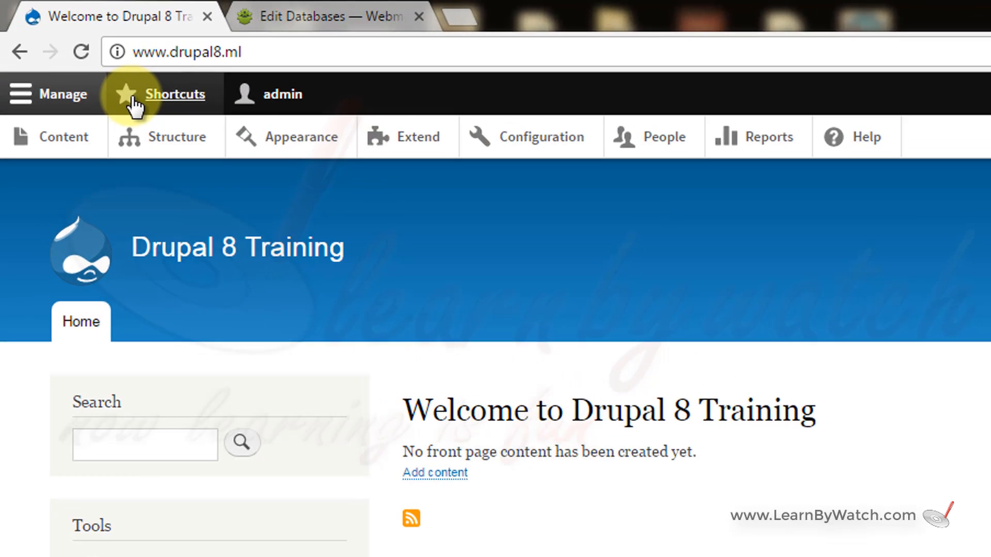
Step: Go to the content administration page and start creating a new Basic page
click(135, 104)
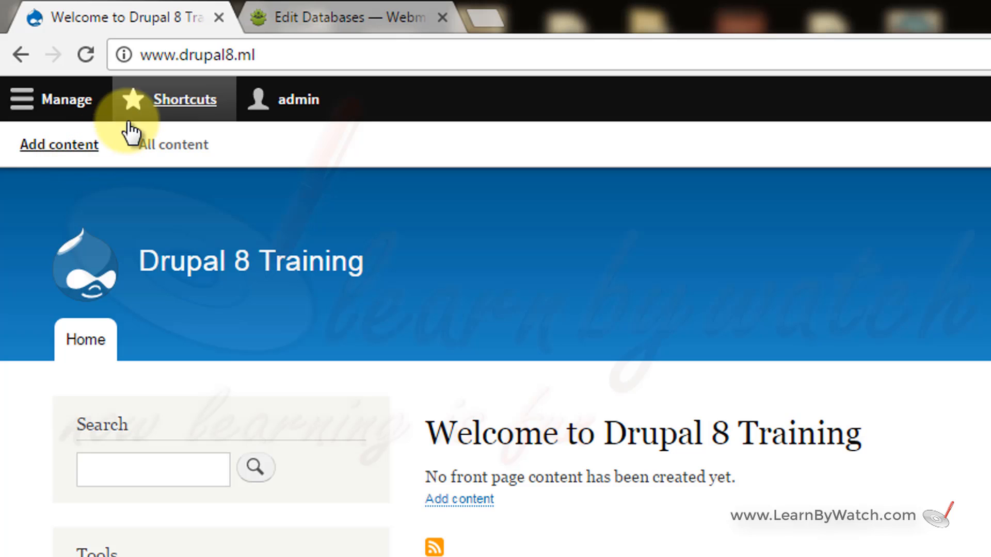
click(78, 103)
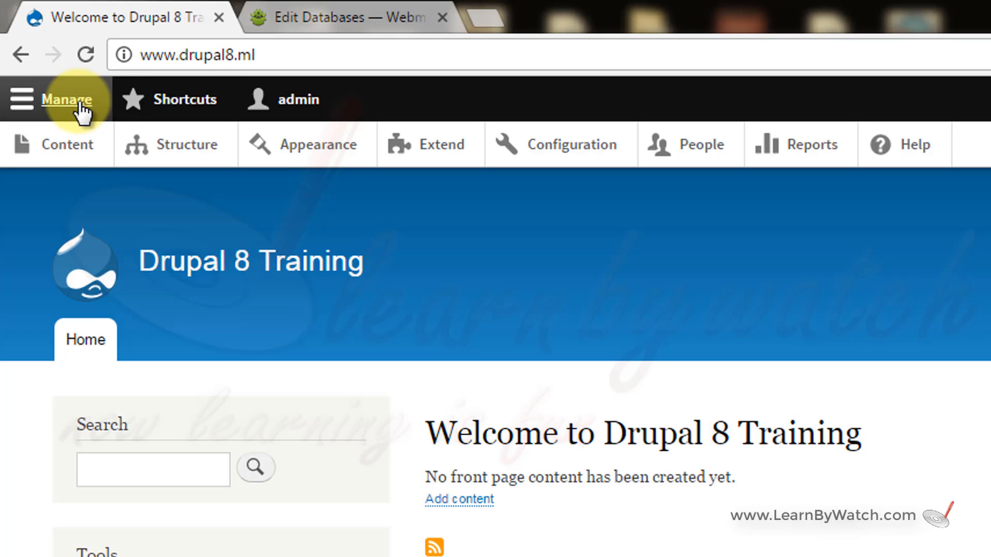
click(78, 152)
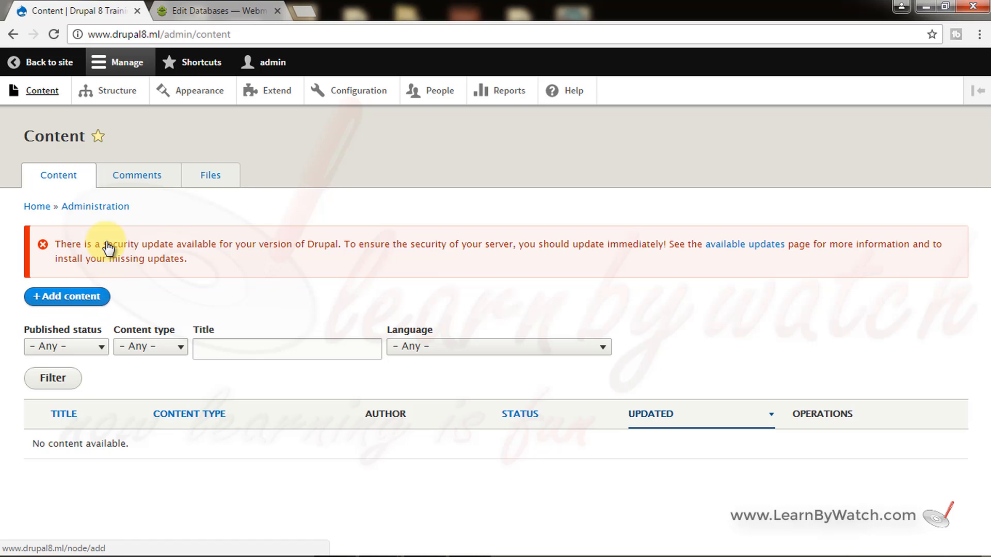
click(174, 63)
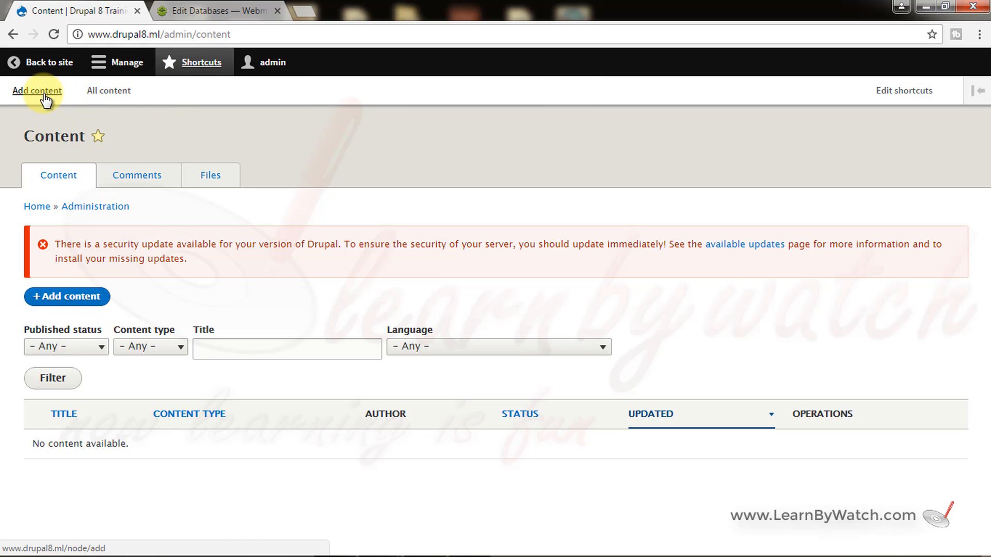
click(76, 299)
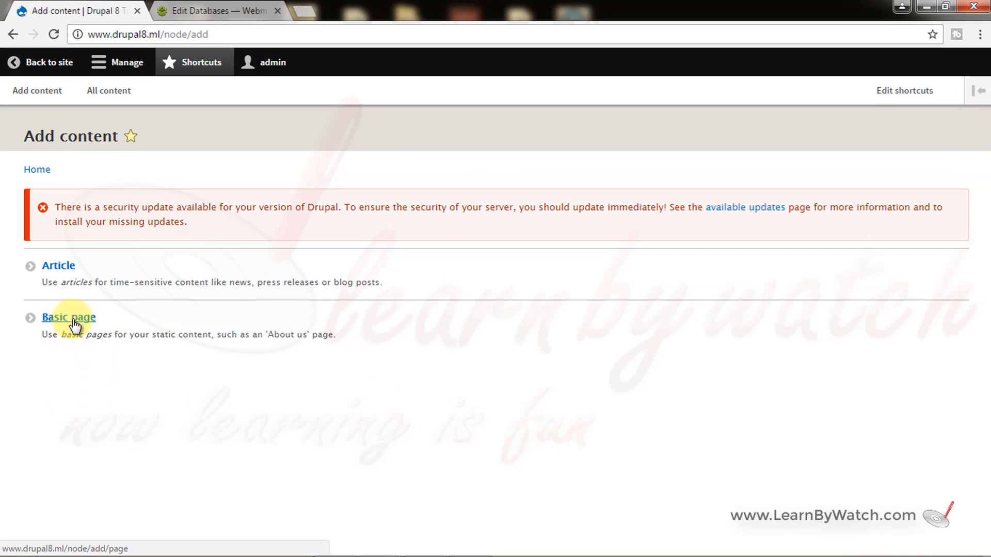
click(74, 319)
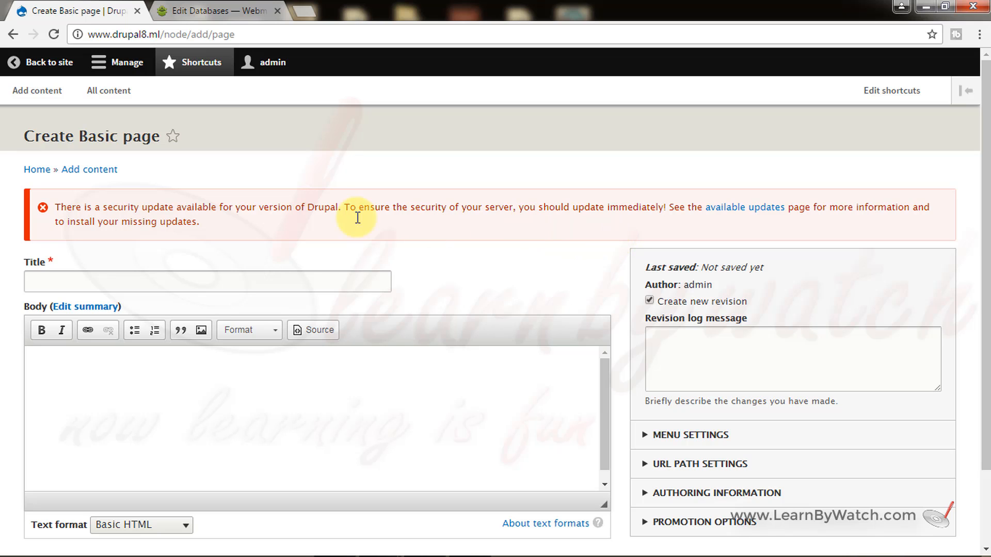
Step: Look over the Basic page form and enter "About Drupal 8 Training" as the page title
scroll(69, 274, down, 1)
scroll(69, 273, down, 1)
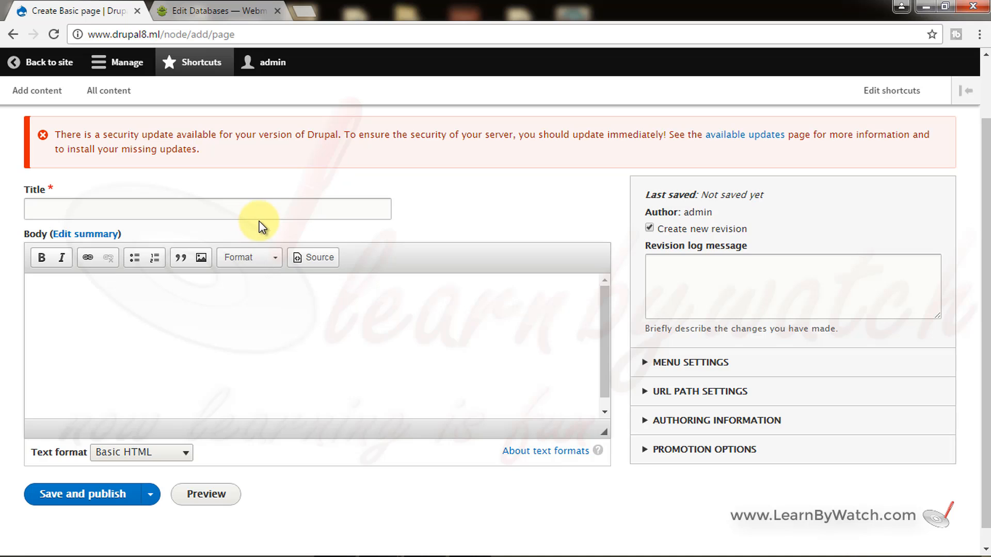
scroll(263, 214, up, 2)
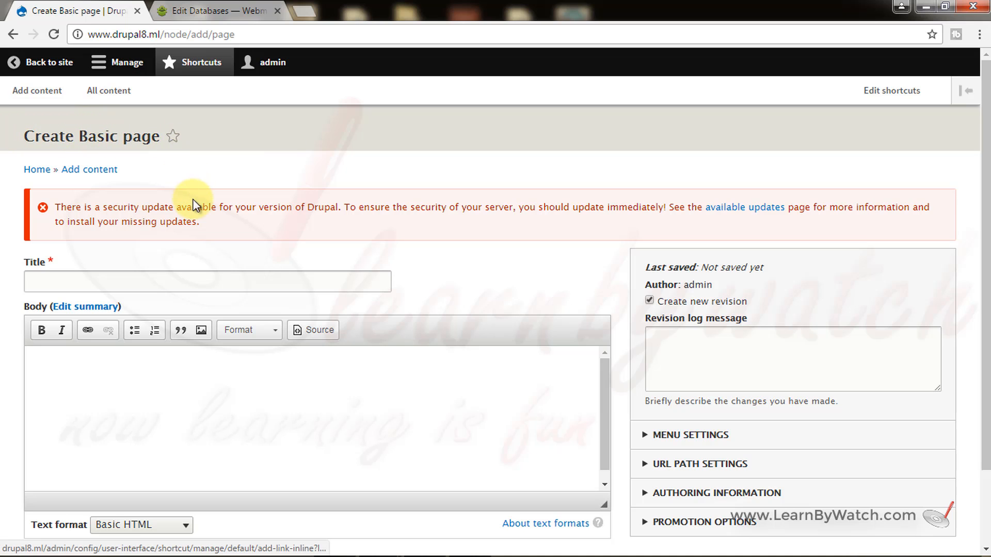
scroll(106, 196, down, 2)
scroll(41, 196, up, 2)
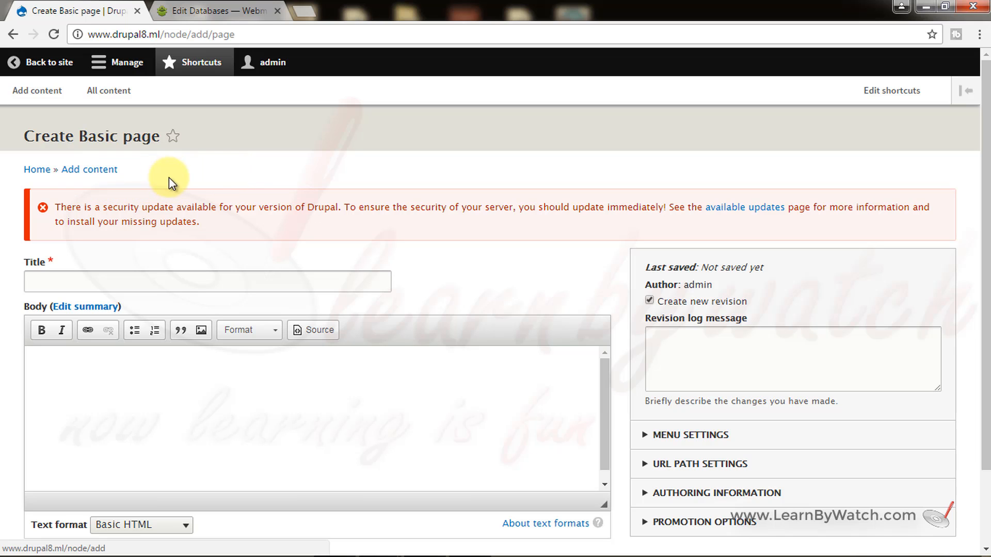
scroll(252, 182, down, 2)
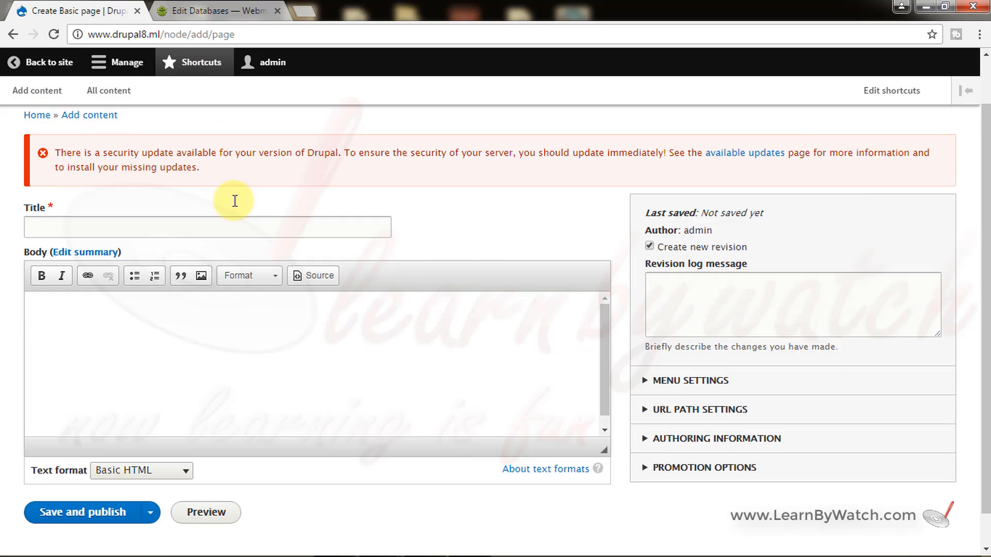
scroll(423, 203, down, 1)
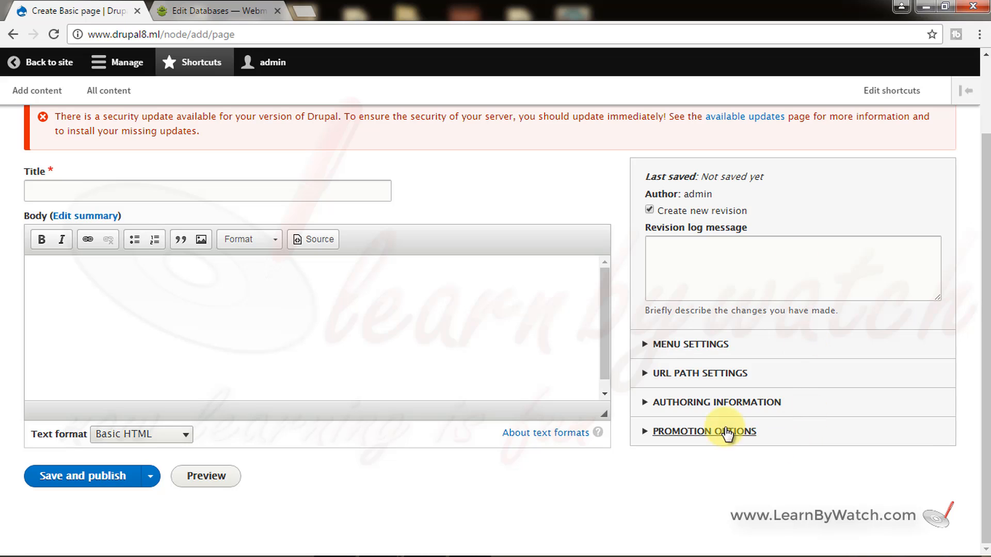
click(135, 182)
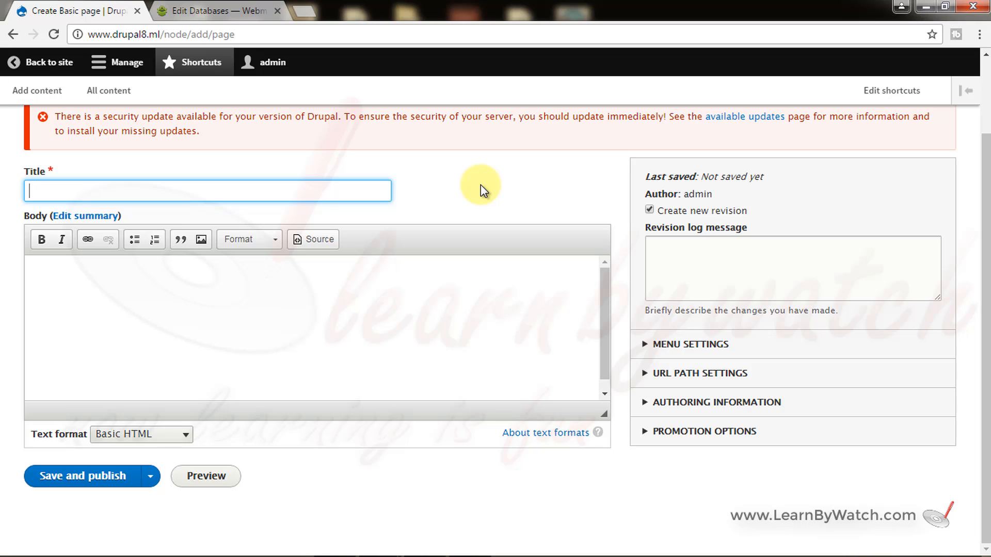
text(About Drupal 8 Tes)
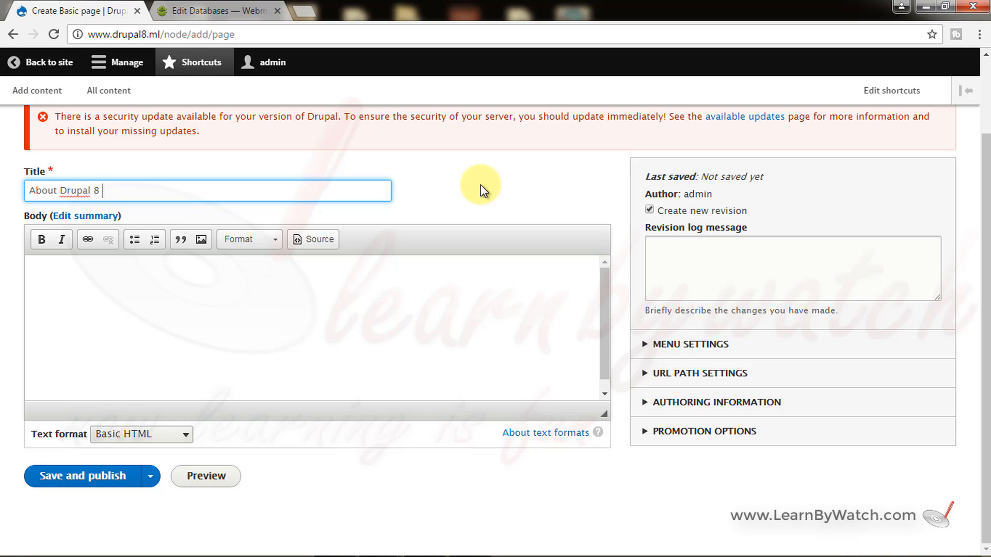
key(BackSpace)
key(BackSpace)
text(raining)
Step: Write "Drupal 8 Training is a website which is created to teach drupal 8 to you." in the page body
click(166, 288)
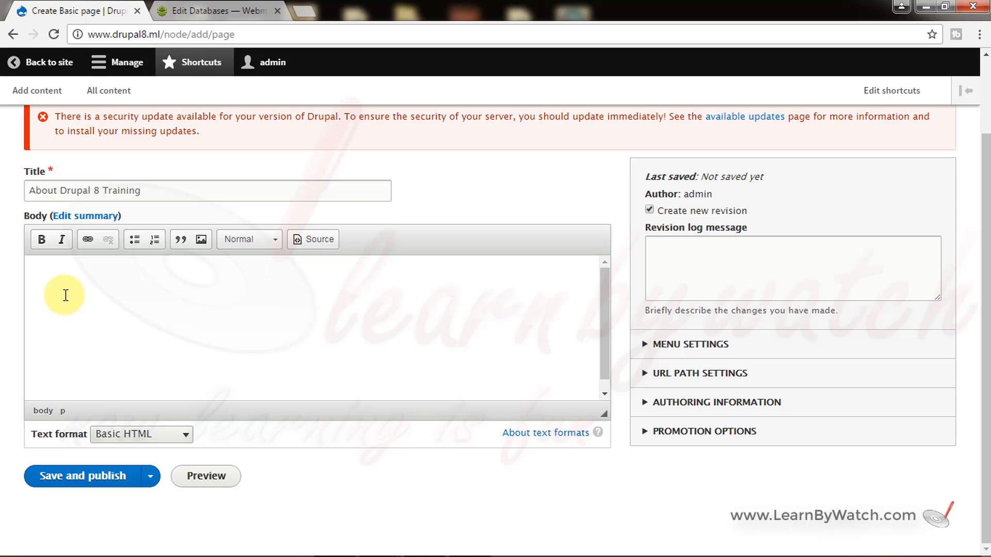
text(Drupal 8 Training)
key(BackSpace)
key(BackSpace)
text(ing)
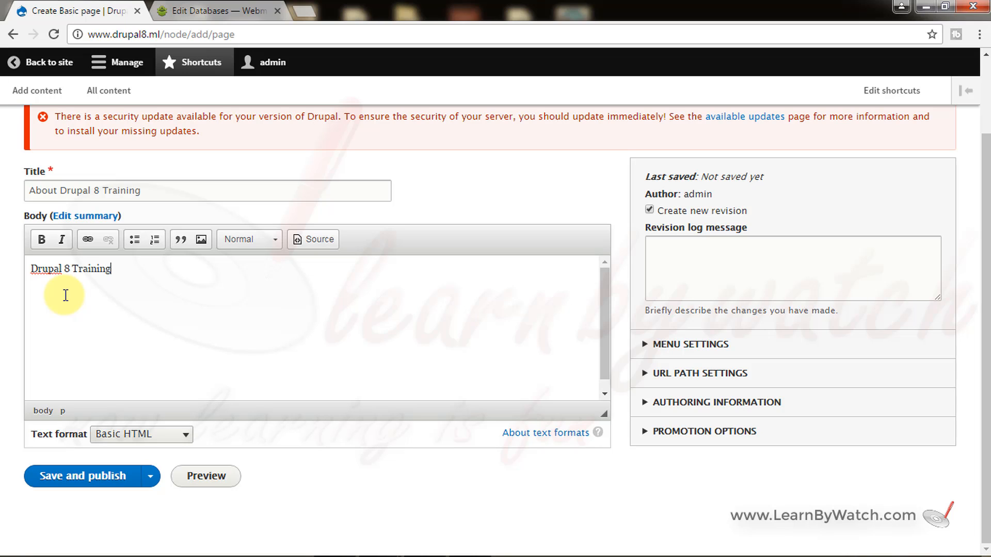
text( is a website which is )
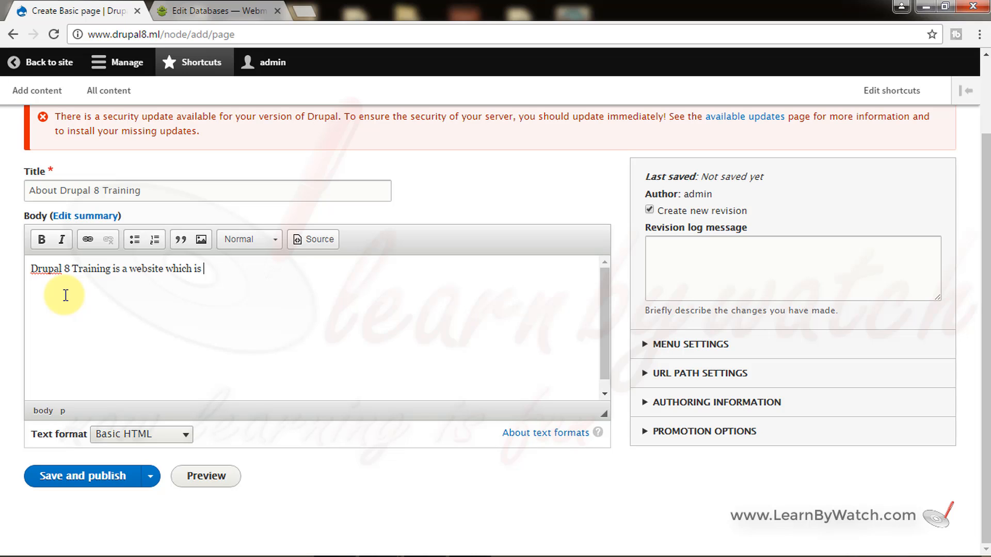
text(created to teach drupal 8 to )
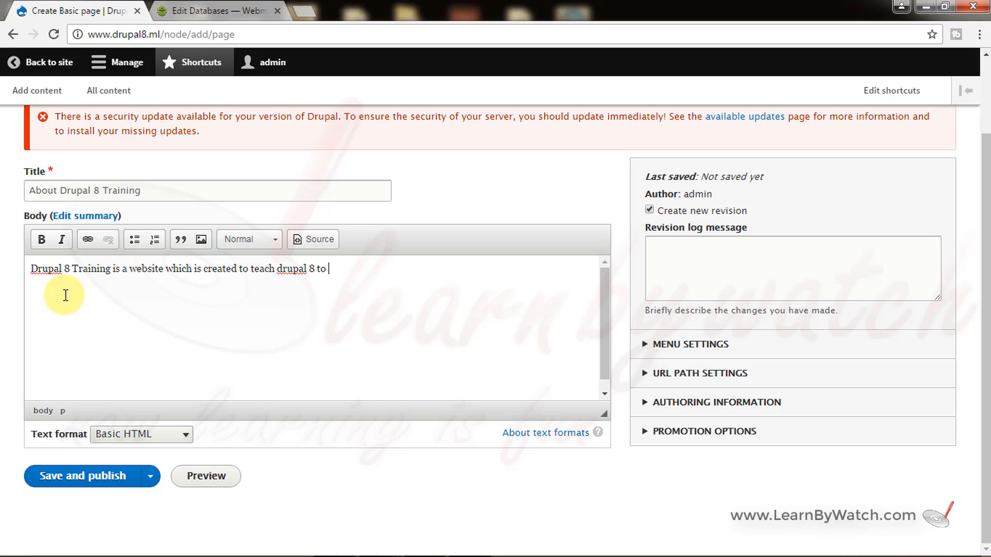
text(you.)
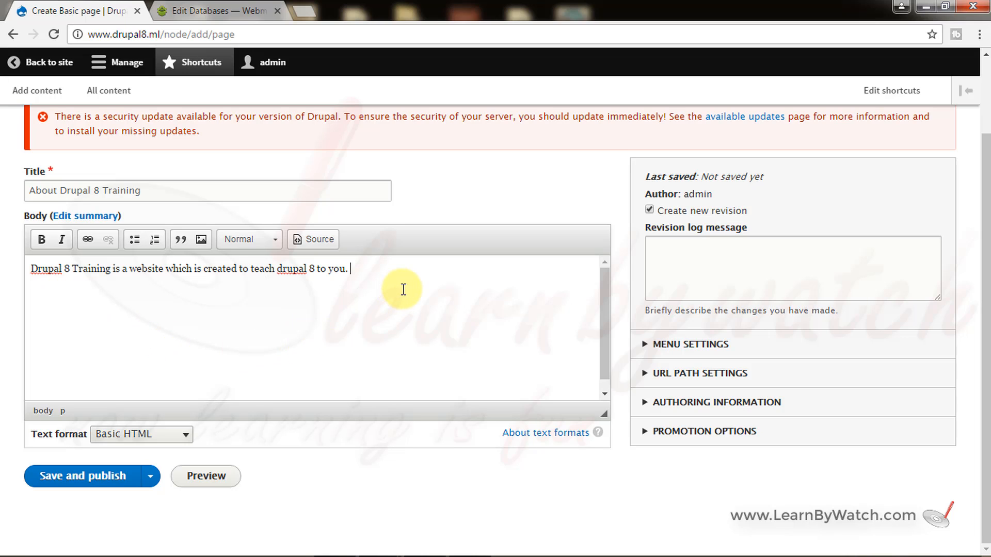
Step: Copy the body sentence and paste it repeatedly to build one paragraph with seven copies of it
key(ctrl+a)
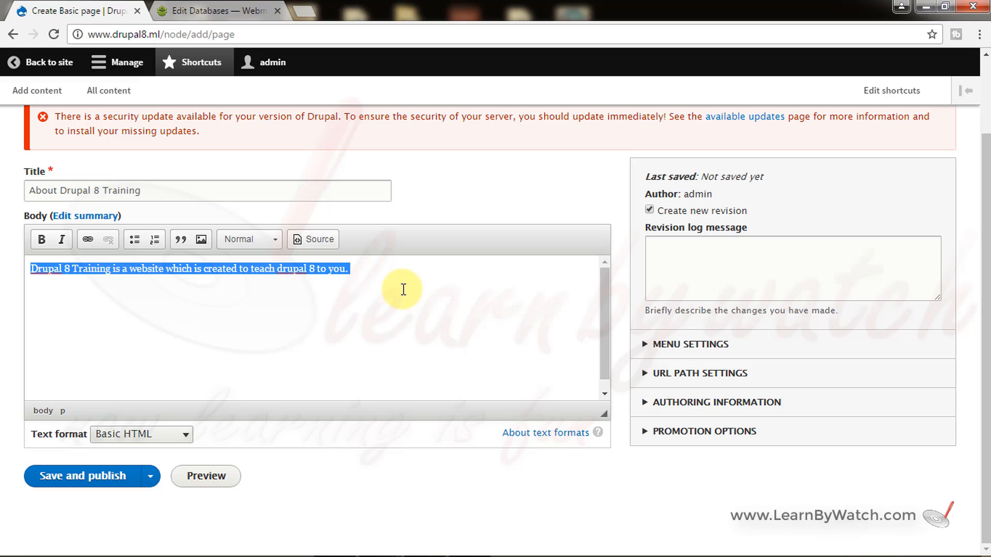
key(ctrl+v)
key(ctrl+v)
key(ctrl+v)
key(ctrl+v)
key(ctrl+v)
key(ctrl+v)
key(ctrl+v)
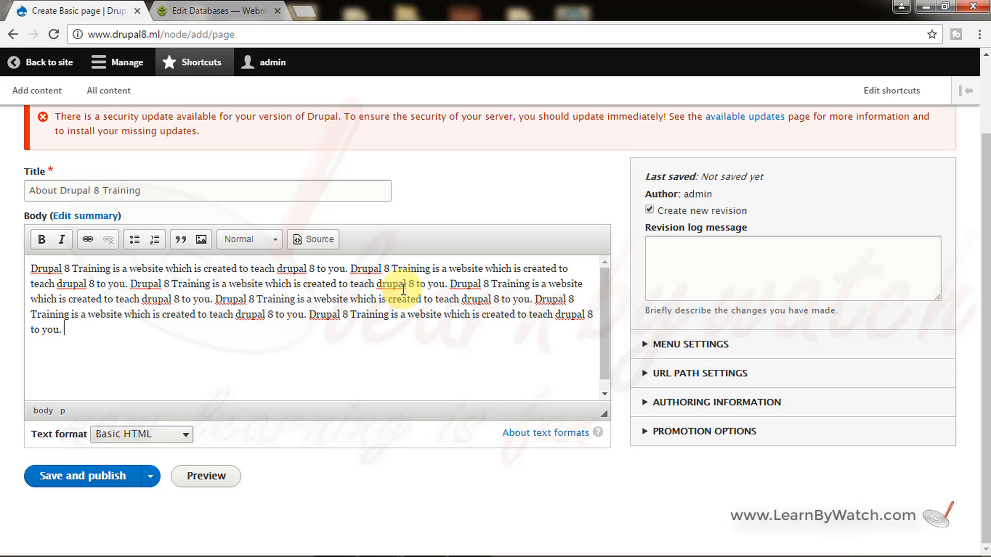
Step: Copy the whole paragraph and paste it twice below to make three paragraphs, removing the extra blank paragraph in between
key(ctrl+a)
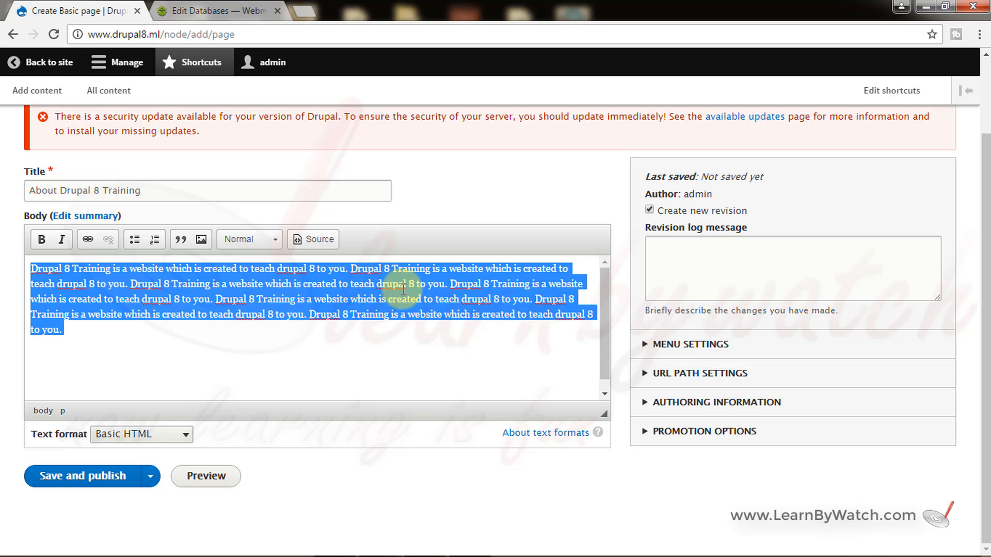
key(ctrl+c)
key(Right)
key(Return)
key(Return)
key(ctrl+v)
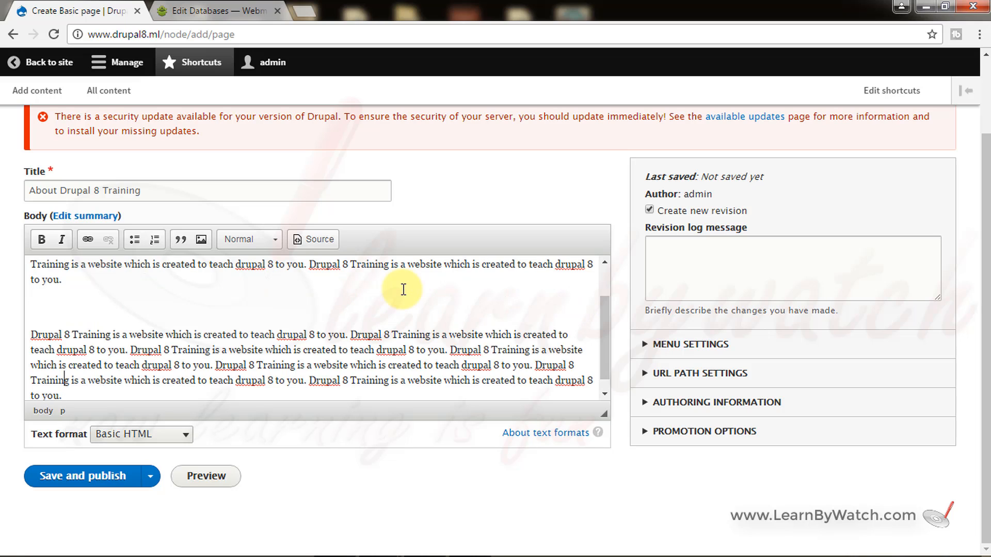
key(Up)
key(Up)
key(Up)
key(BackSpace)
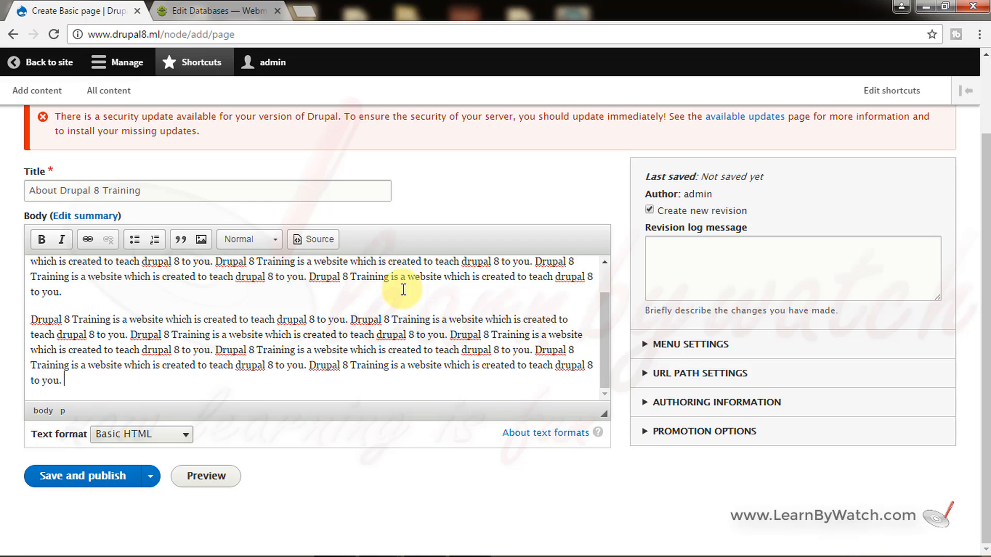
key(Return)
key(ctrl+v)
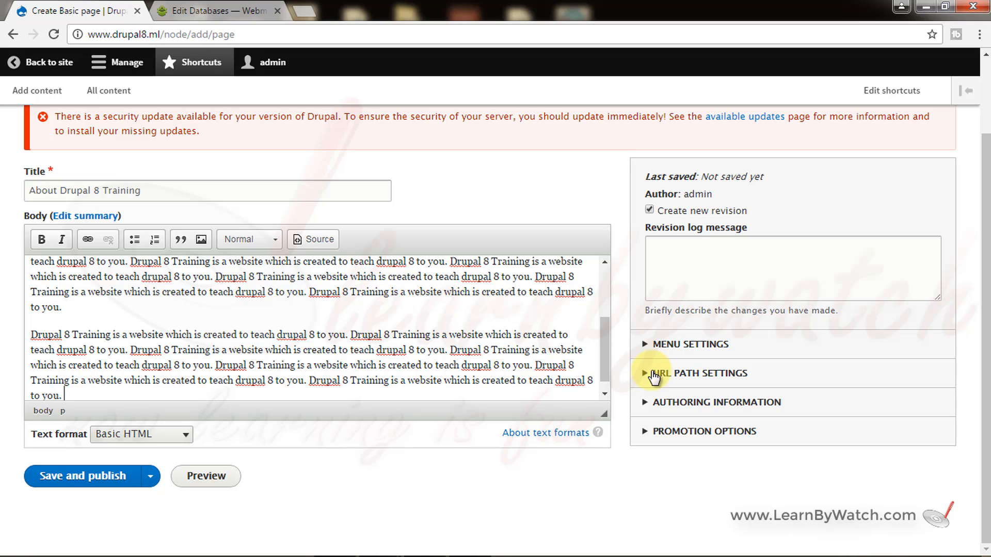
Step: Review the text format choices for the body and keep Basic HTML
click(164, 440)
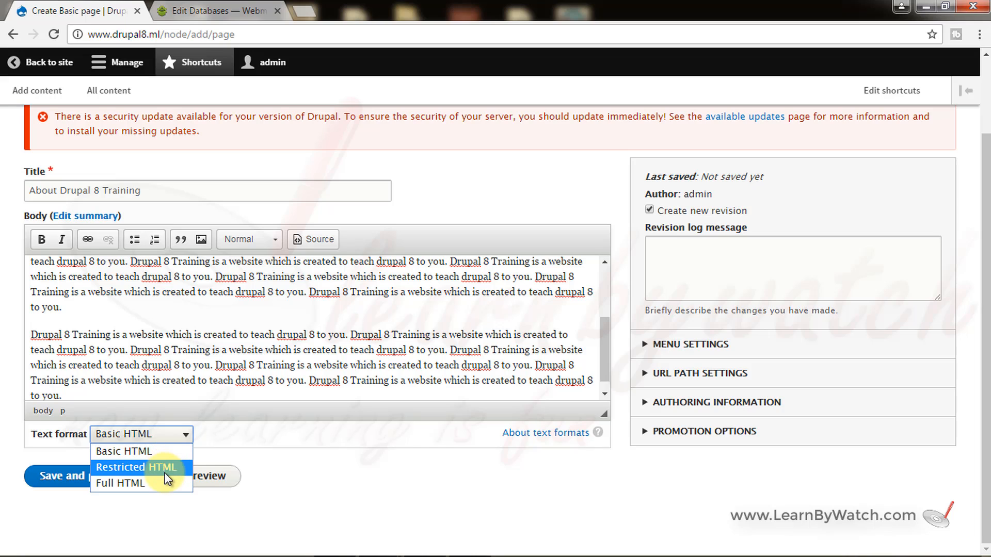
click(128, 449)
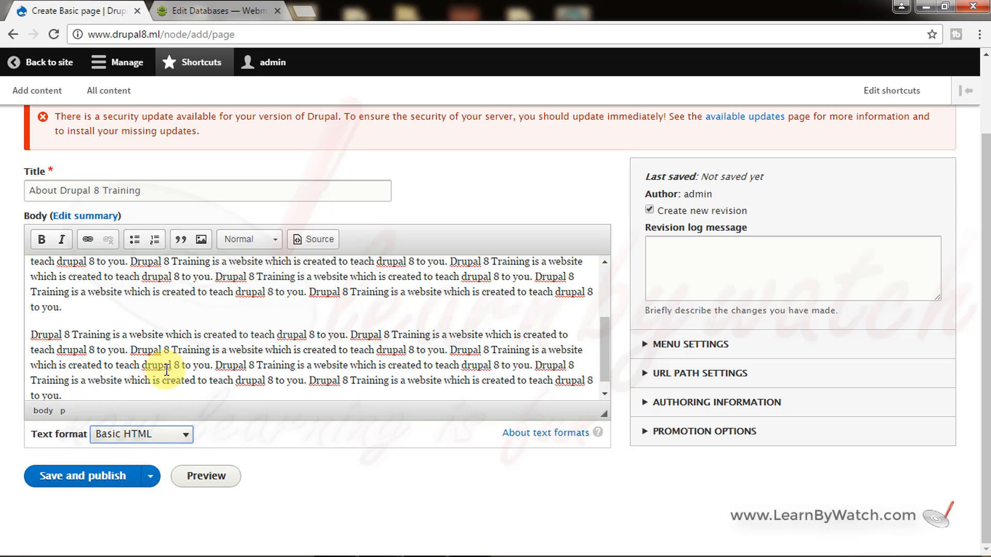
Step: Bold the body's first "Drupal 8" and italicize "Drupal 8 Training is a website which is cre" at the start of the second paragraph
scroll(150, 361, up, 5)
scroll(181, 381, down, 5)
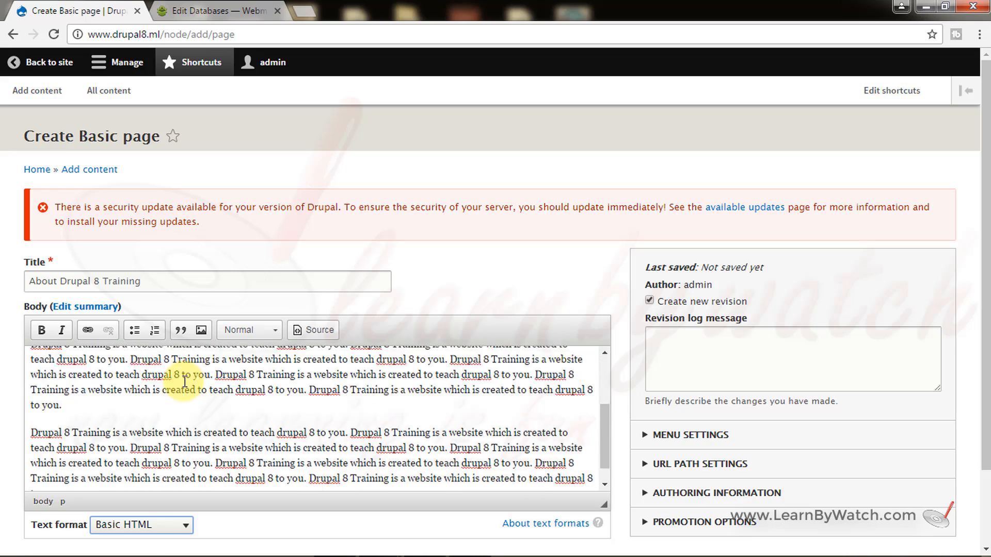
scroll(113, 335, up, 5)
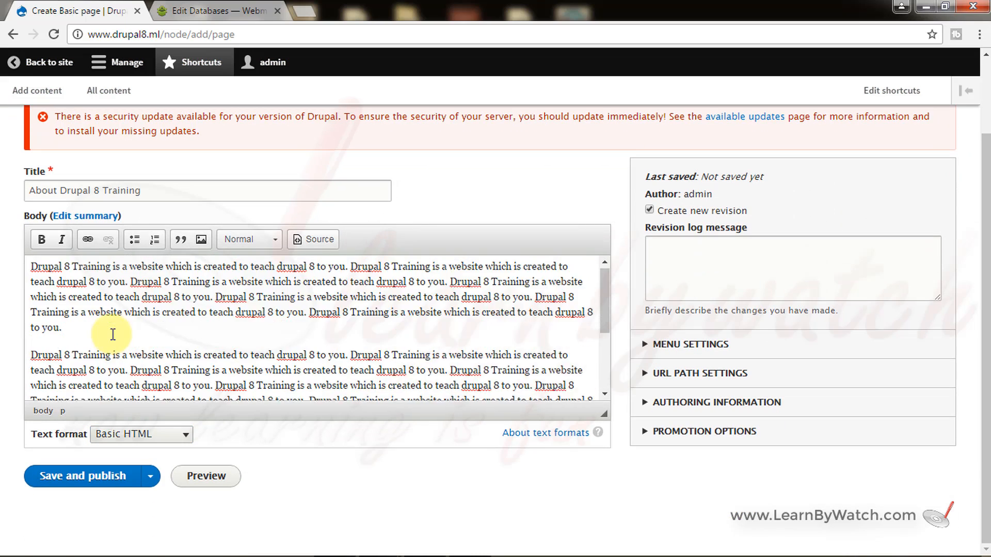
scroll(2, 343, down, 2)
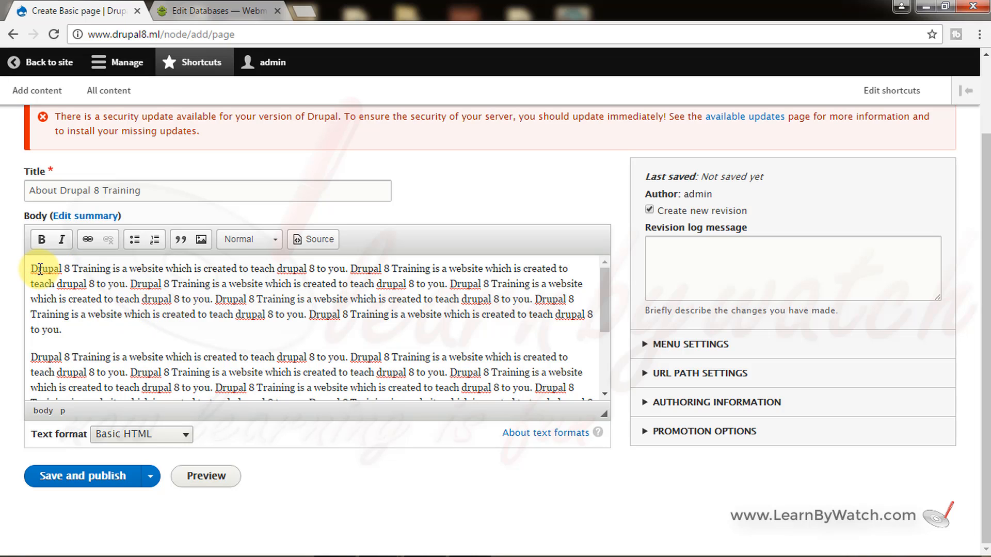
drag(32, 268, 71, 269)
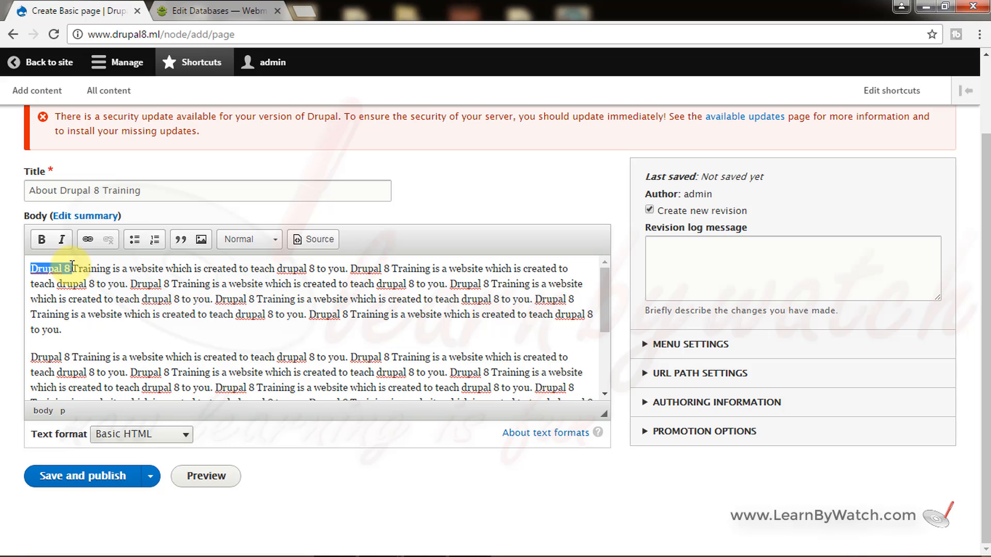
click(37, 244)
click(85, 292)
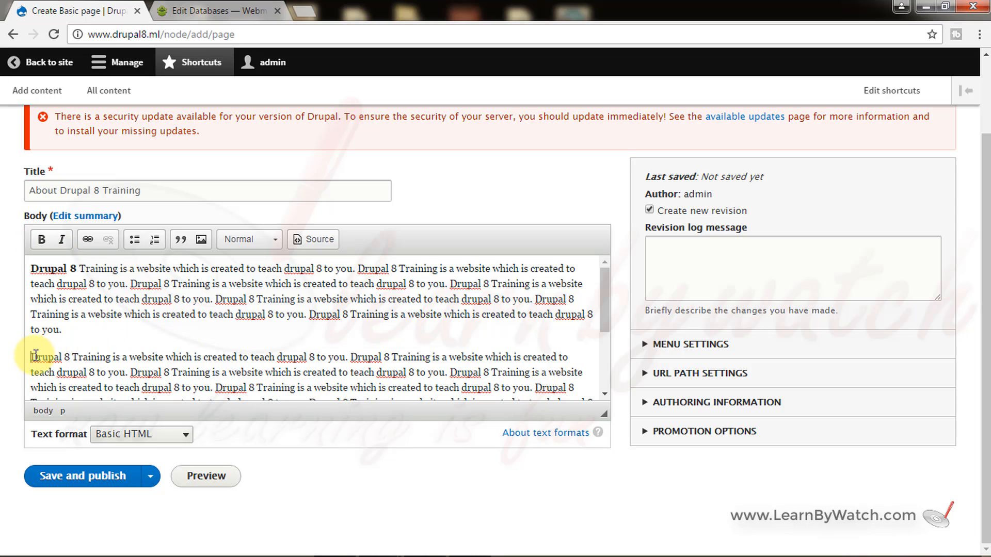
drag(31, 357, 219, 357)
click(69, 237)
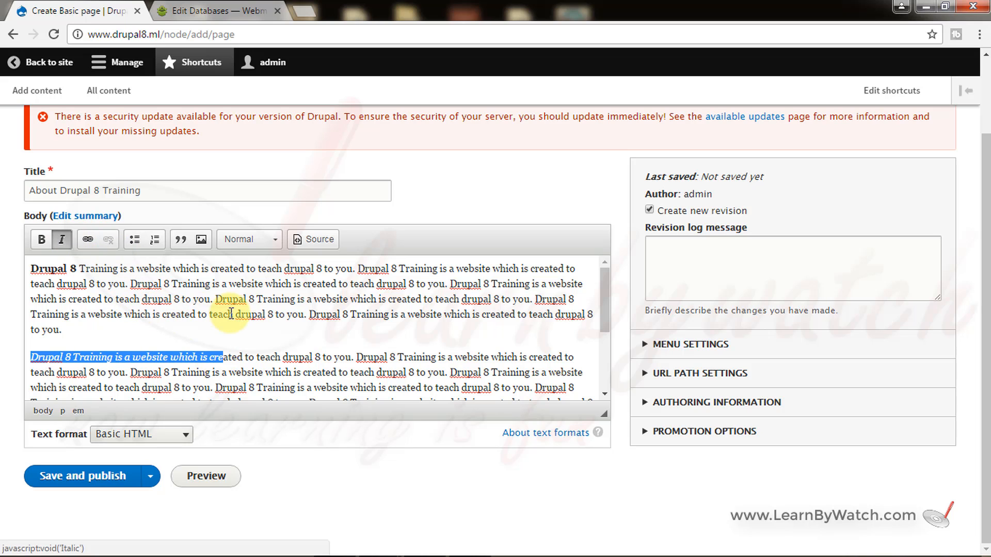
click(233, 315)
scroll(318, 339, down, 2)
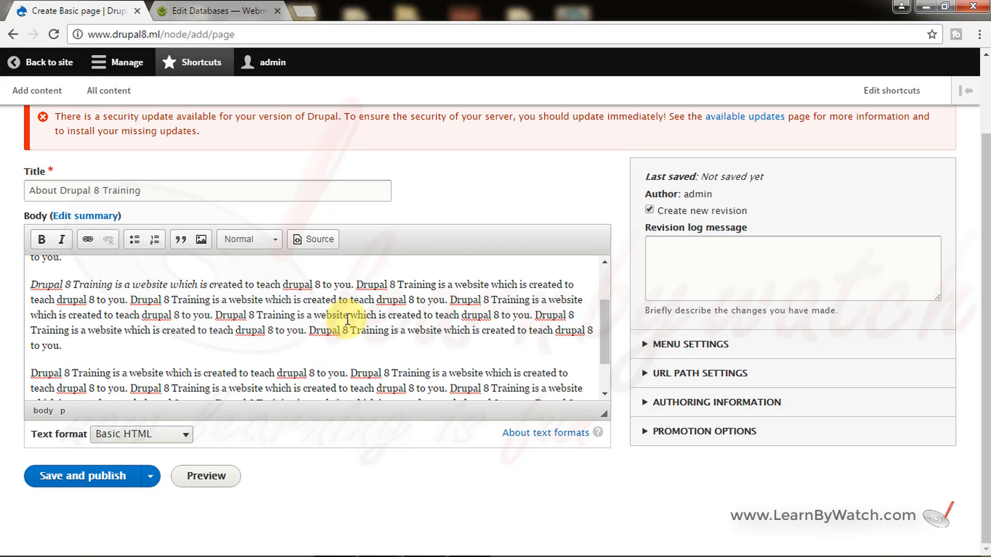
drag(308, 331, 390, 331)
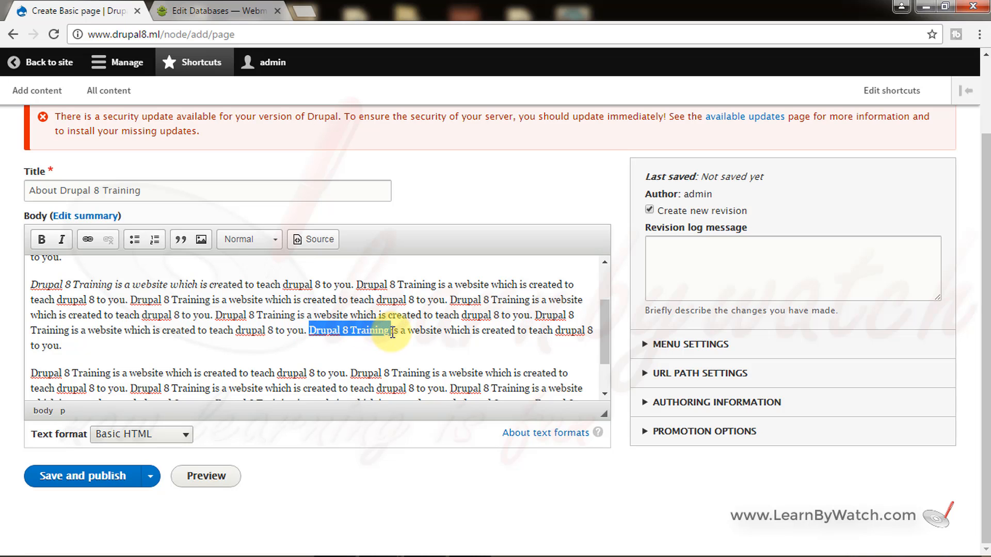
click(95, 245)
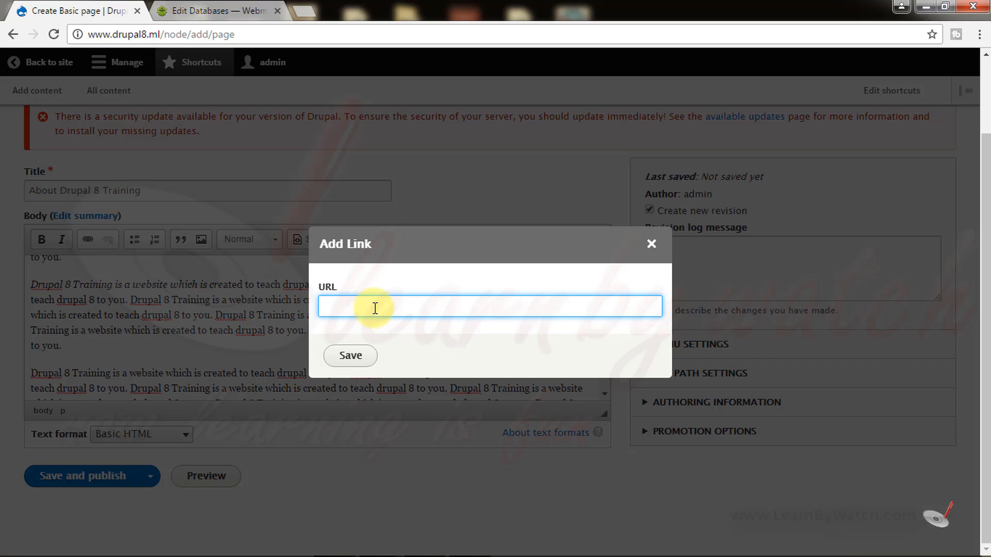
text(http://www.learnbywatch.com)
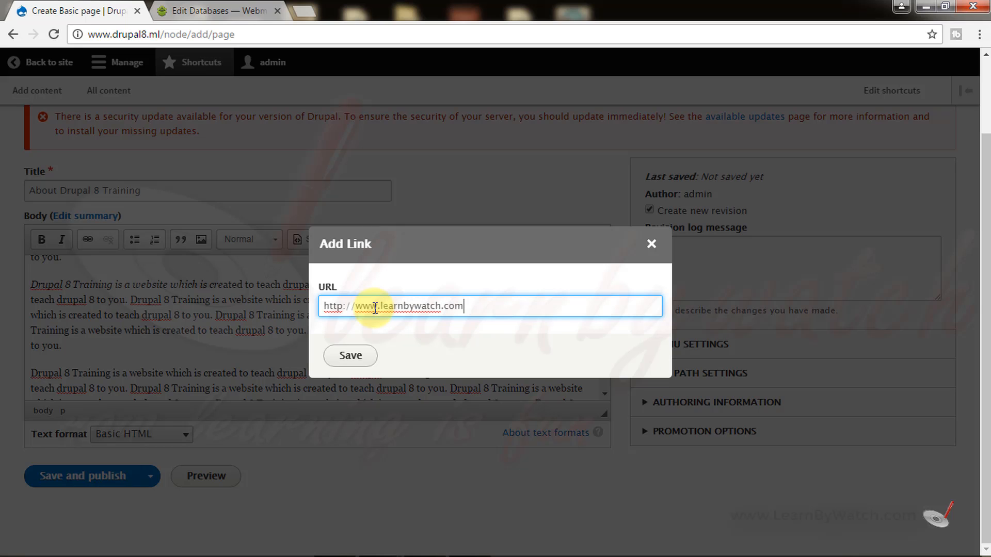
click(332, 362)
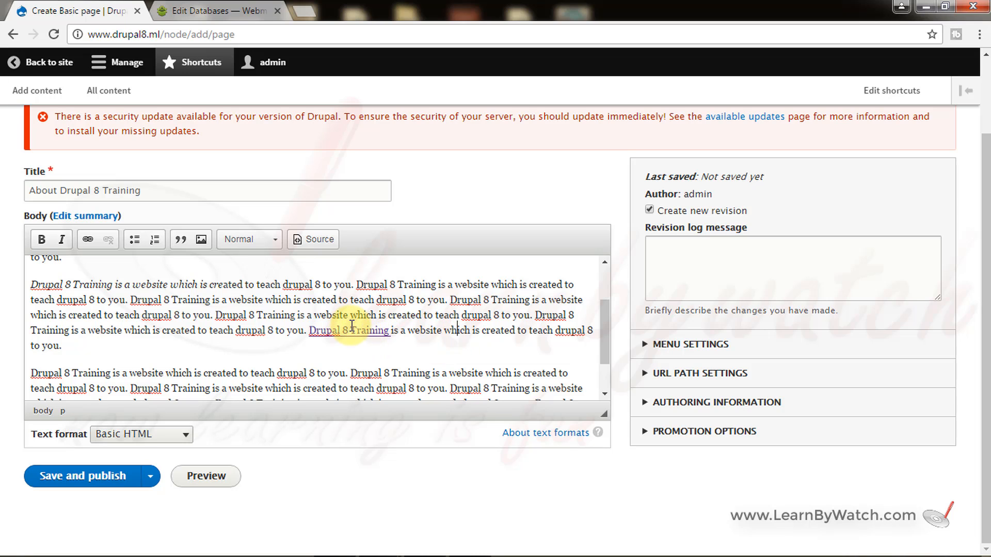
click(229, 304)
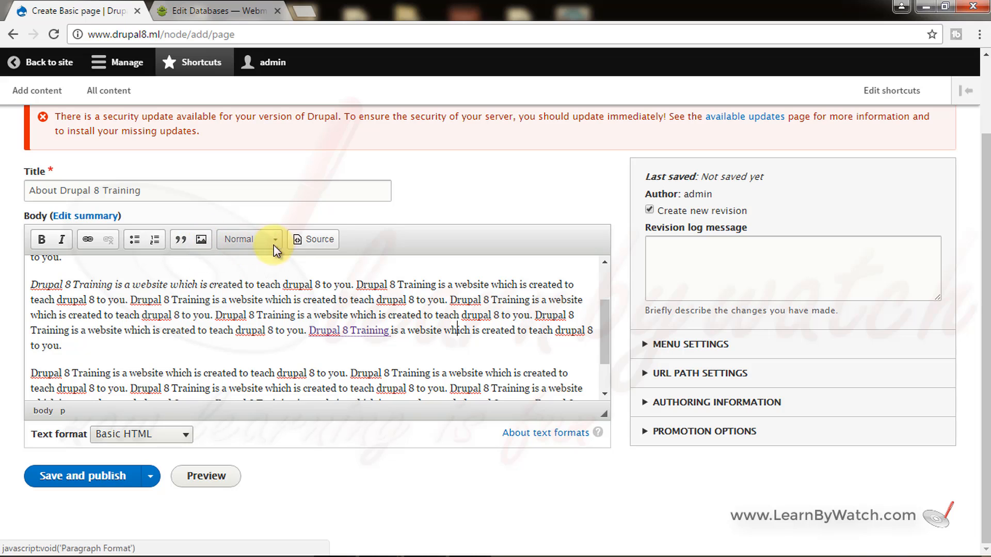
Step: Examine the body's HTML source for the applied formatting and return to the formatted view
click(332, 239)
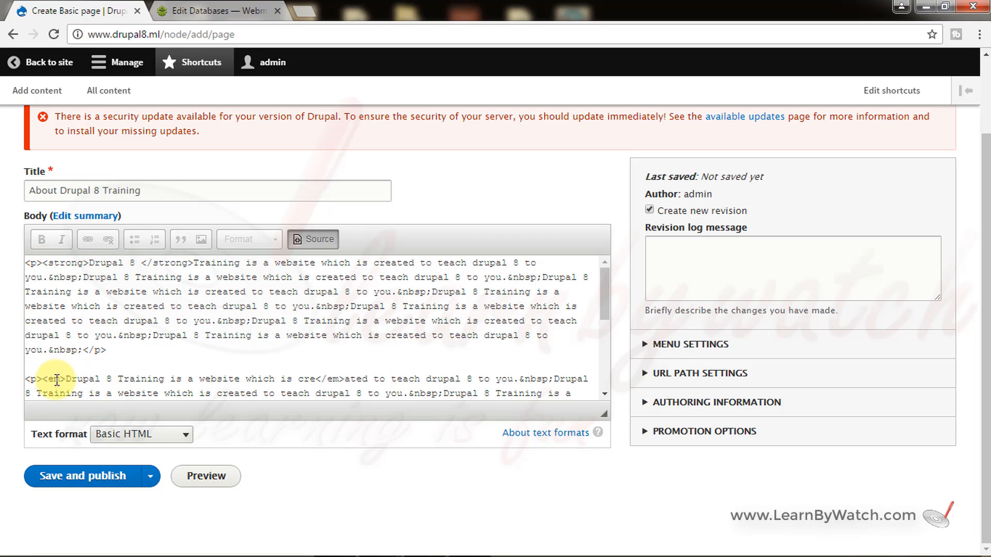
click(319, 240)
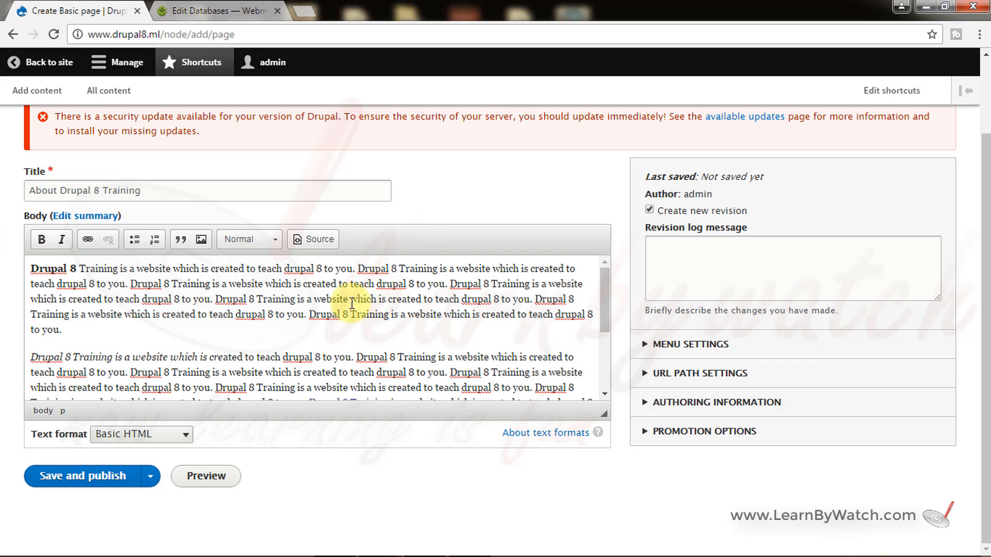
scroll(350, 305, down, 1)
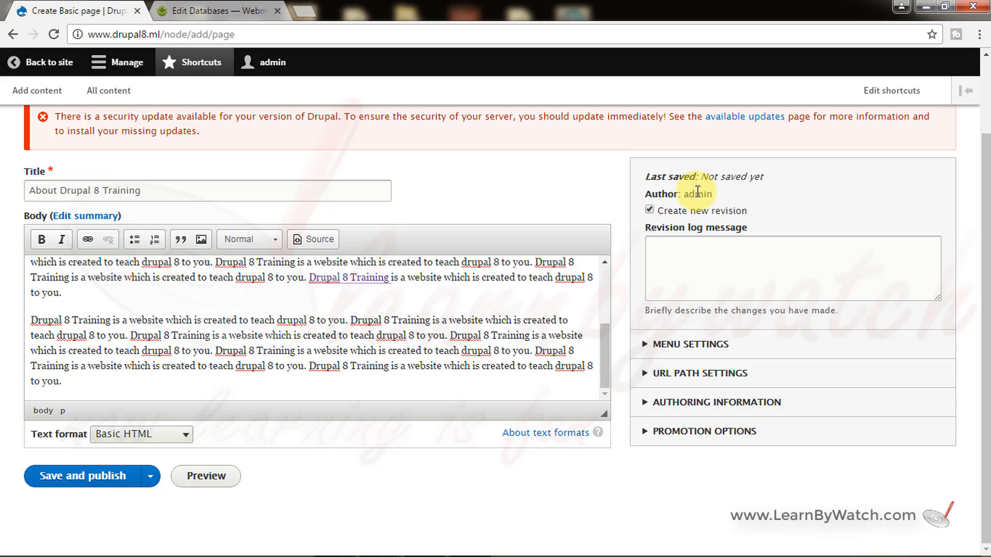
drag(679, 193, 715, 189)
click(728, 191)
drag(690, 194, 733, 190)
click(733, 190)
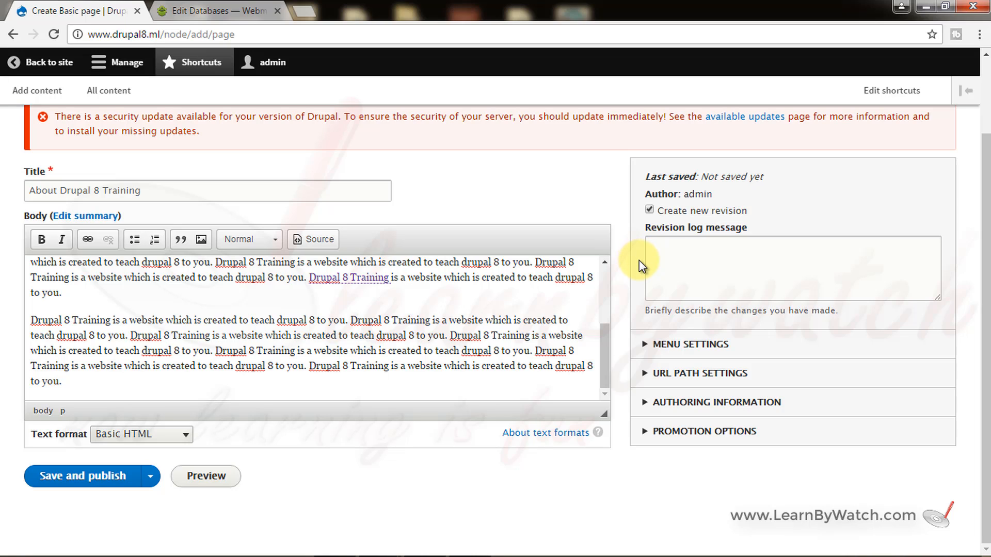
Step: Expand the menu settings and open drupal8.ml in a new browser tab to examine the site's main navigation
click(686, 351)
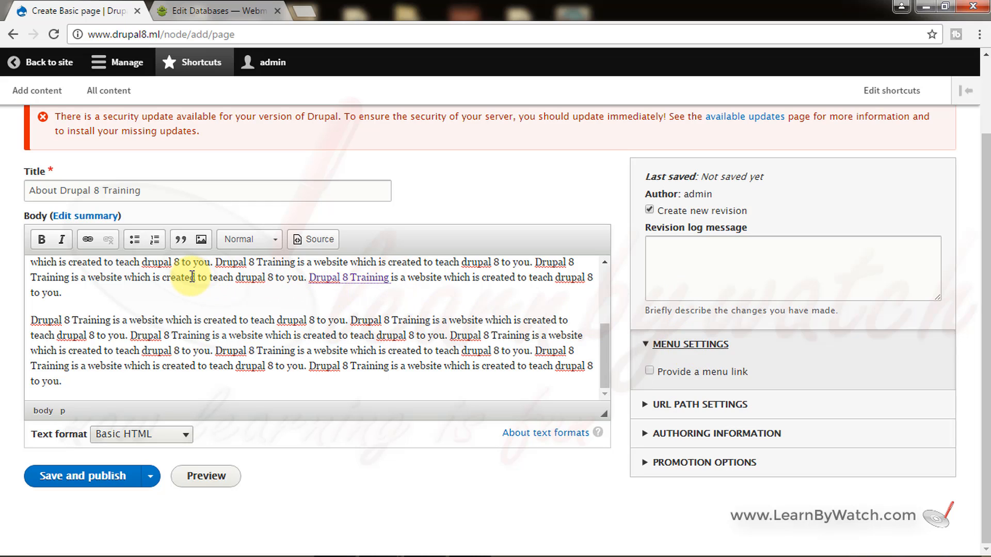
scroll(192, 278, up, 2)
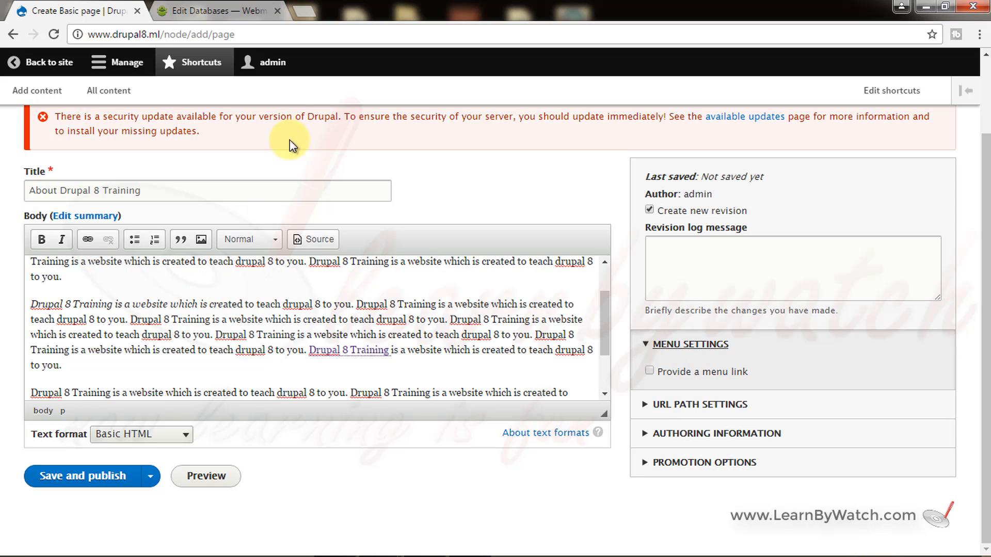
click(304, 11)
text(drupal8.ml)
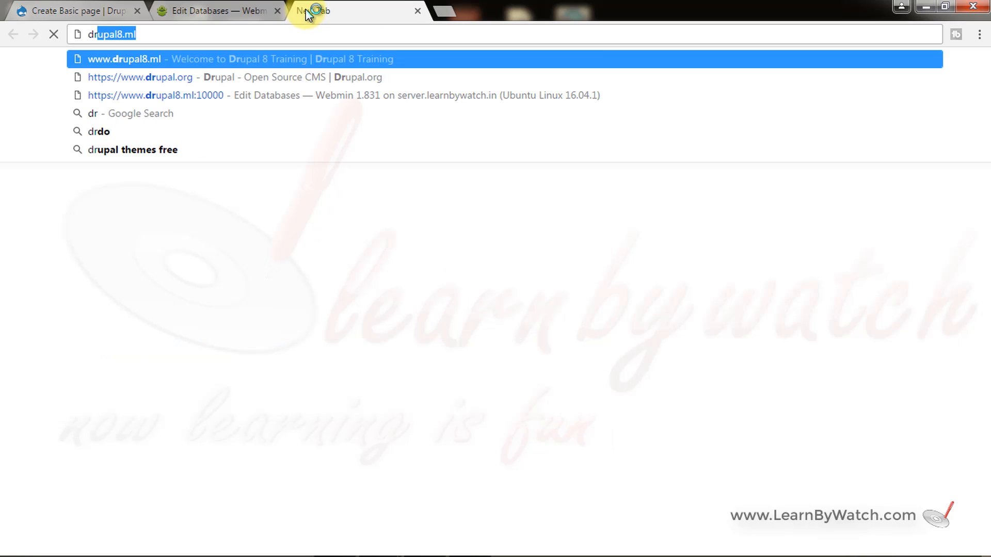
key(Return)
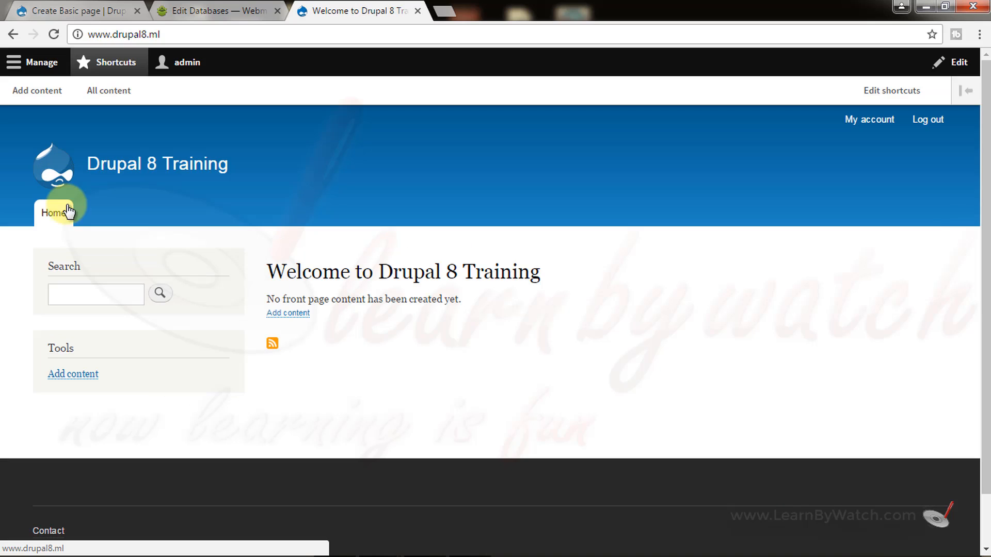
click(75, 10)
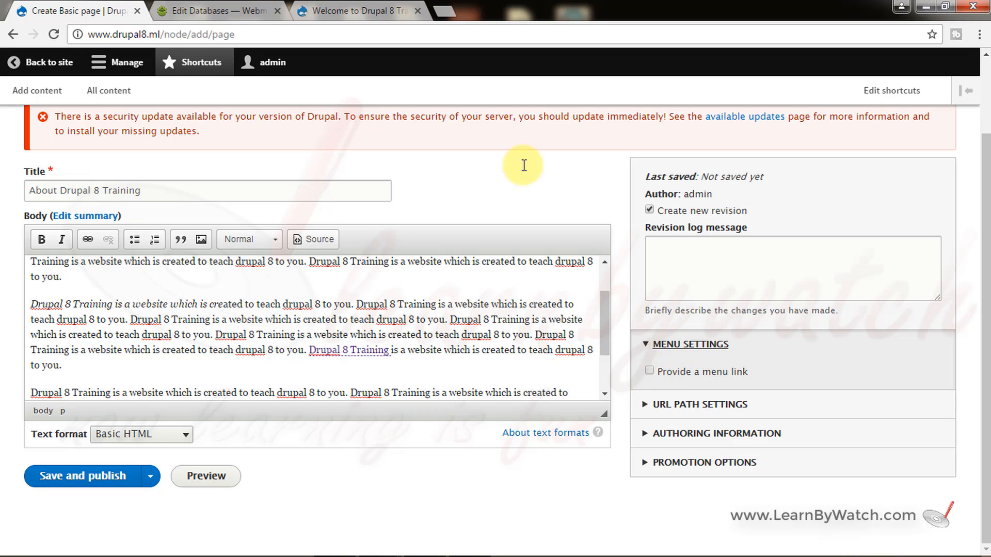
click(327, 9)
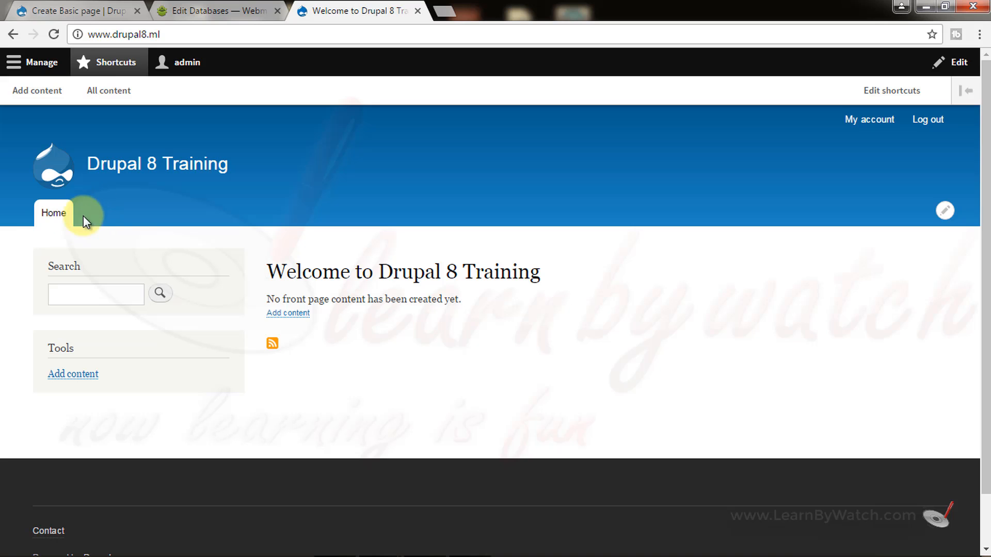
click(75, 9)
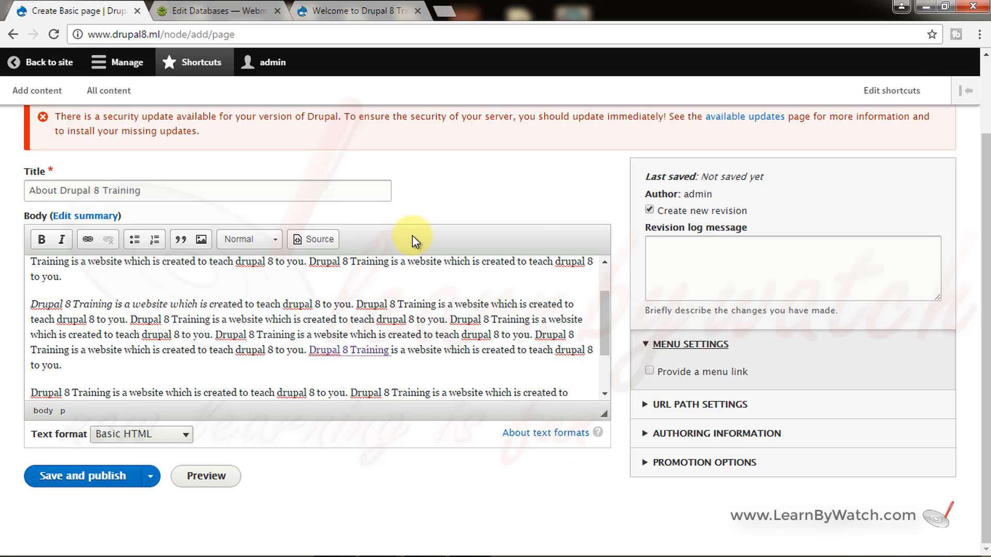
Step: Provide a menu link for the page with the title "About" and the description "about us"
click(650, 371)
scroll(699, 372, down, 1)
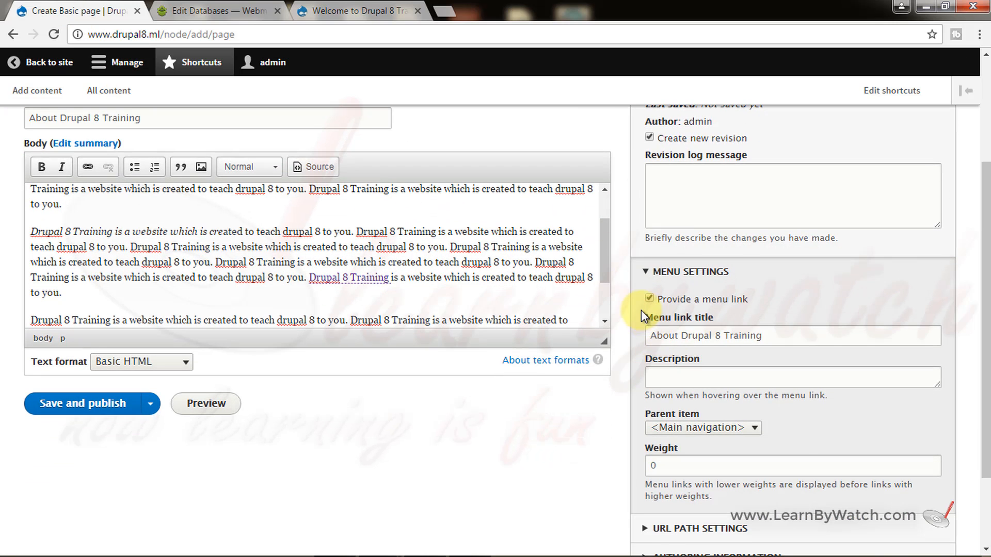
click(385, 15)
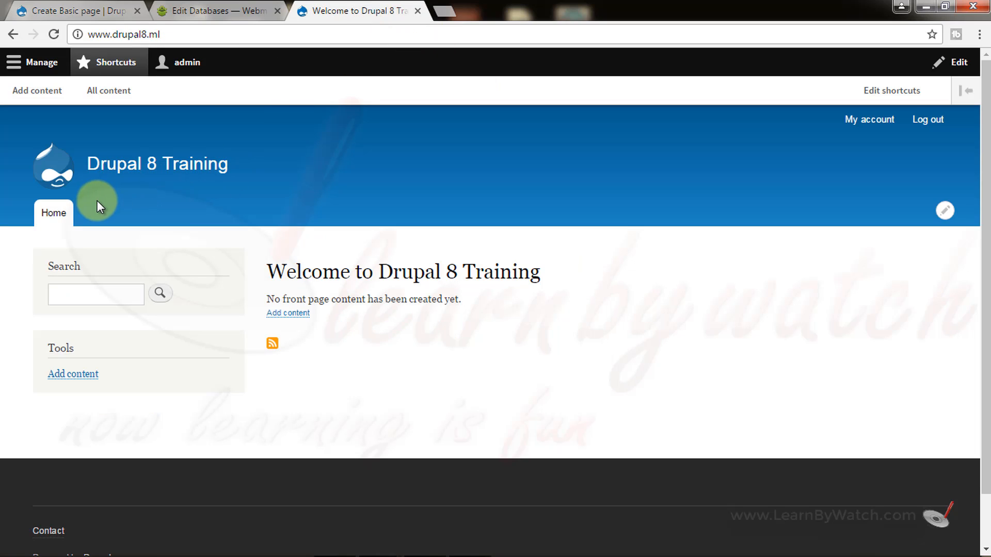
click(70, 11)
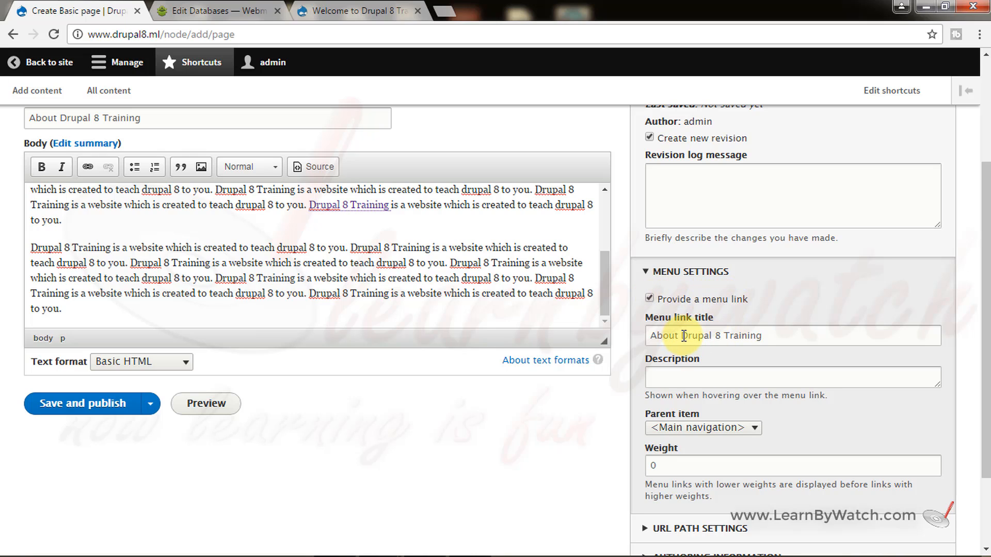
drag(680, 338, 845, 331)
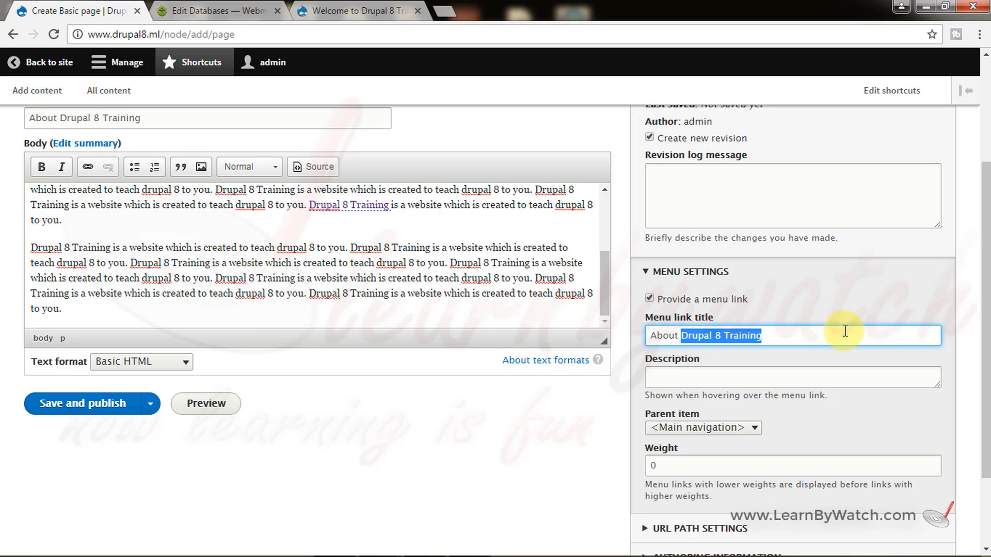
key(BackSpace)
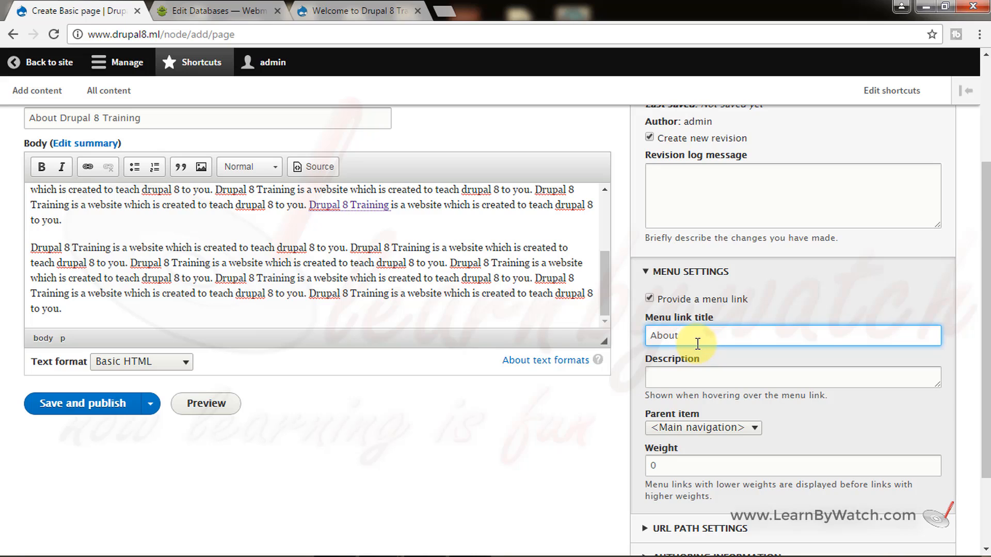
click(706, 369)
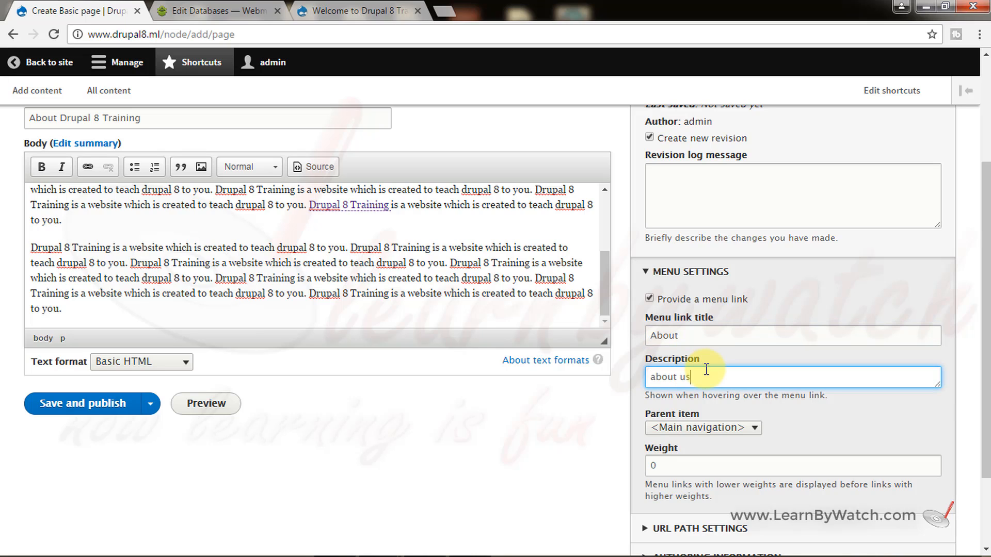
scroll(706, 369, down, 1)
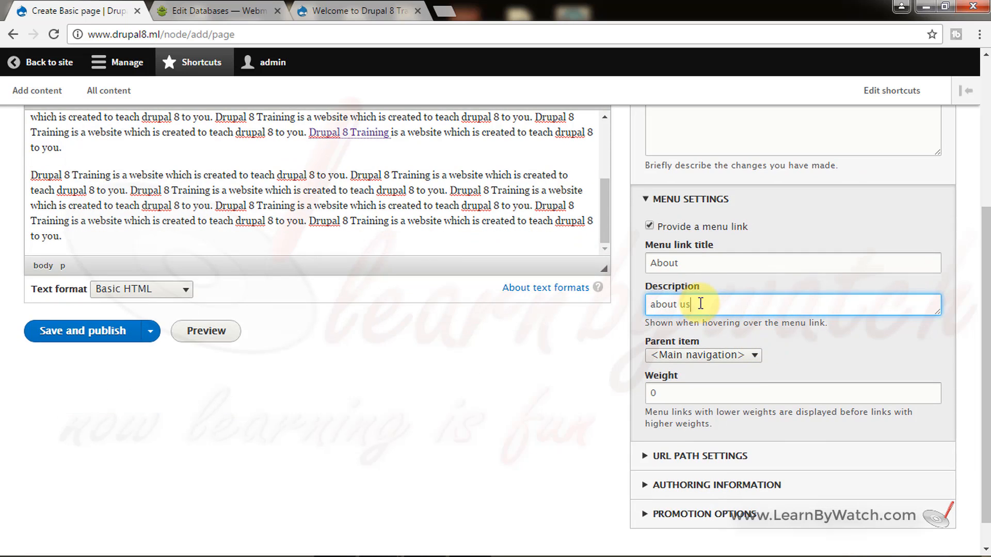
Step: Check the home page's navigation, select <Main navigation> as the menu link's parent item, and collapse the menu settings
click(372, 15)
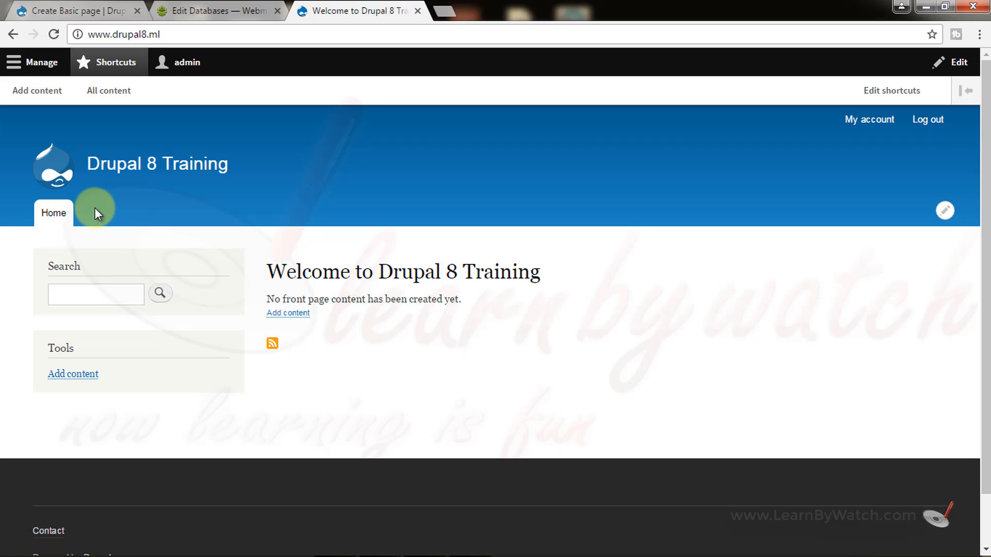
click(82, 10)
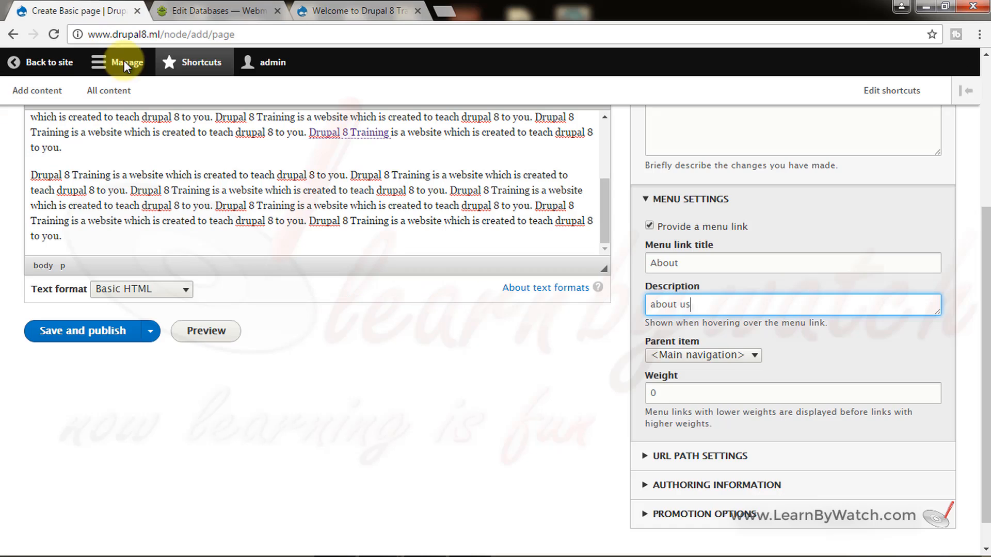
click(751, 356)
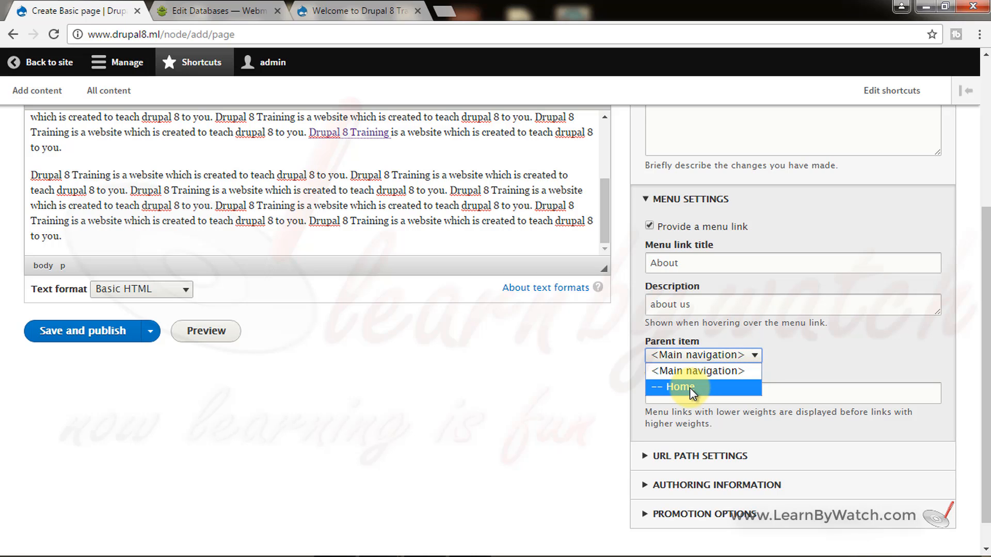
click(682, 370)
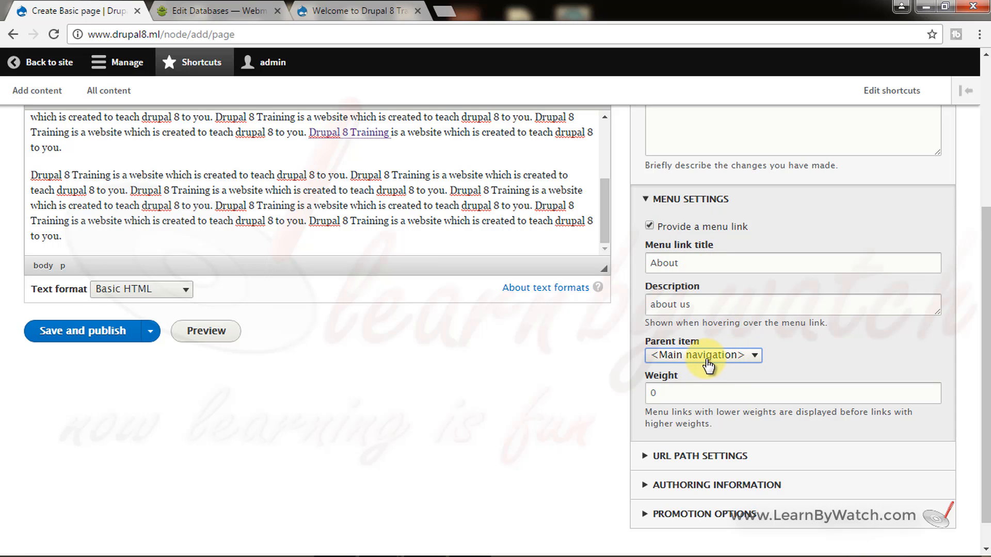
click(677, 199)
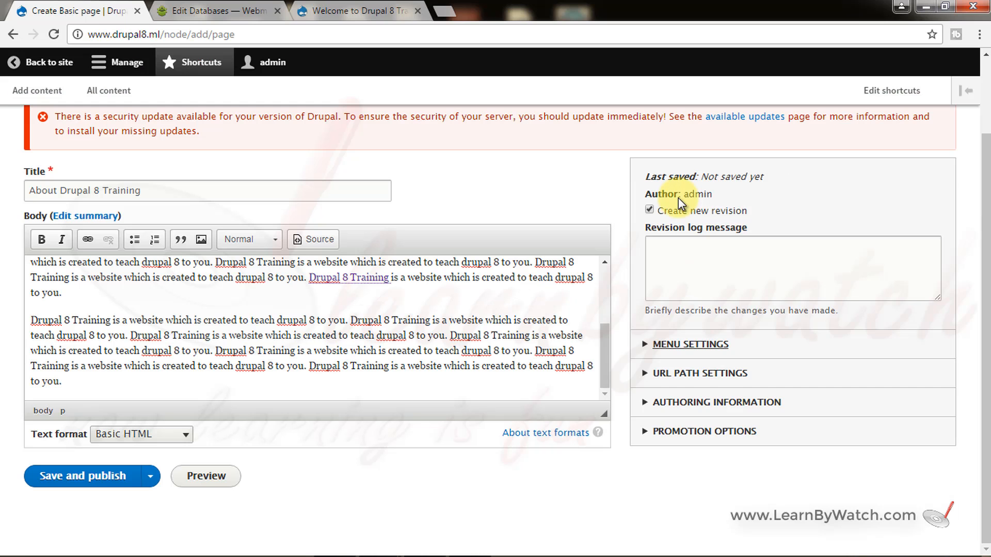
Step: Examine the page's URL path settings, compare with the site's home page address, and collapse the section with the URL alias left blank
click(695, 375)
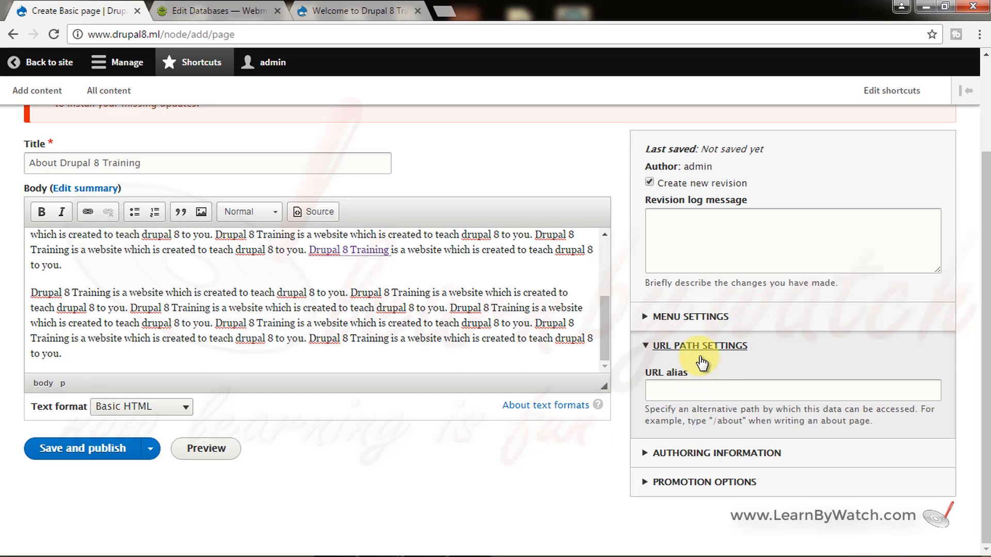
click(669, 393)
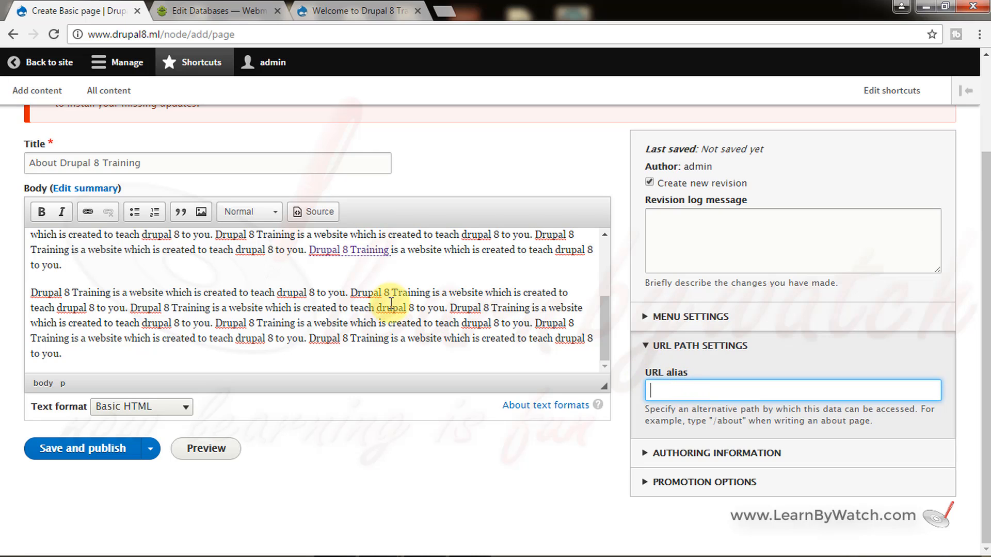
click(332, 12)
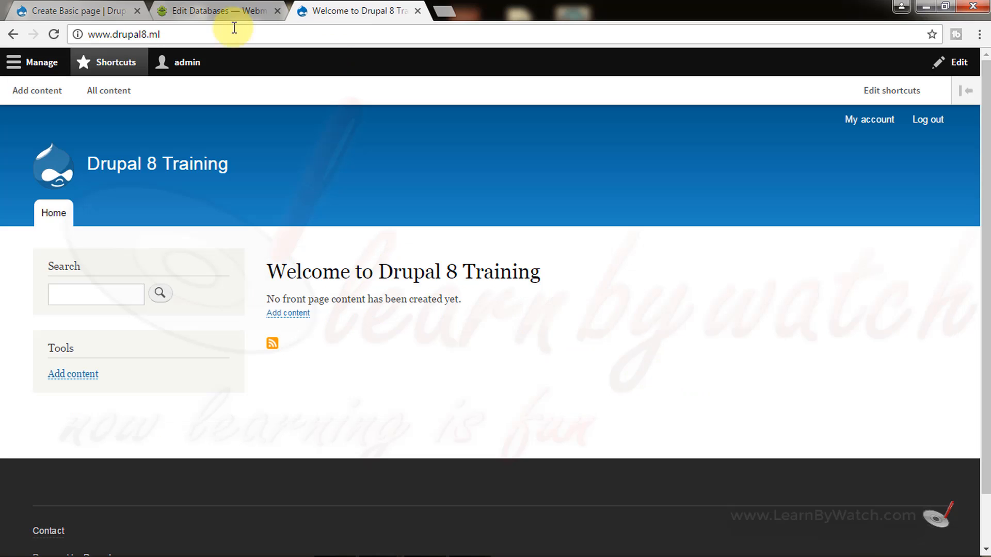
click(175, 33)
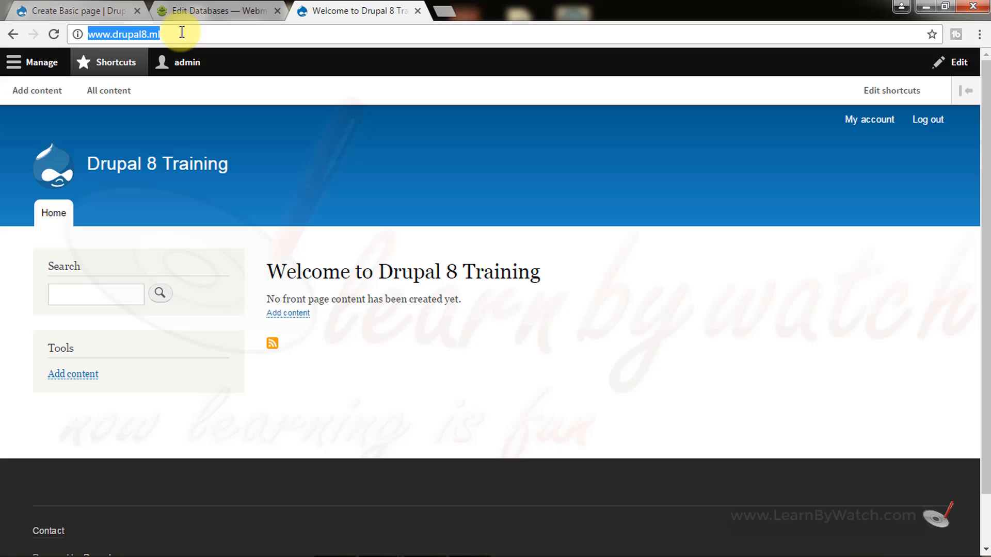
click(224, 32)
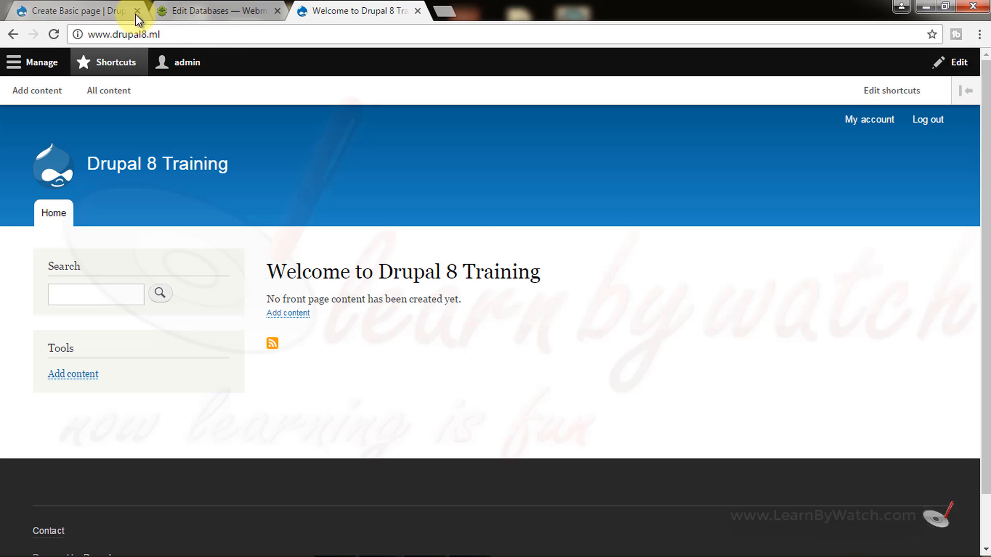
click(105, 10)
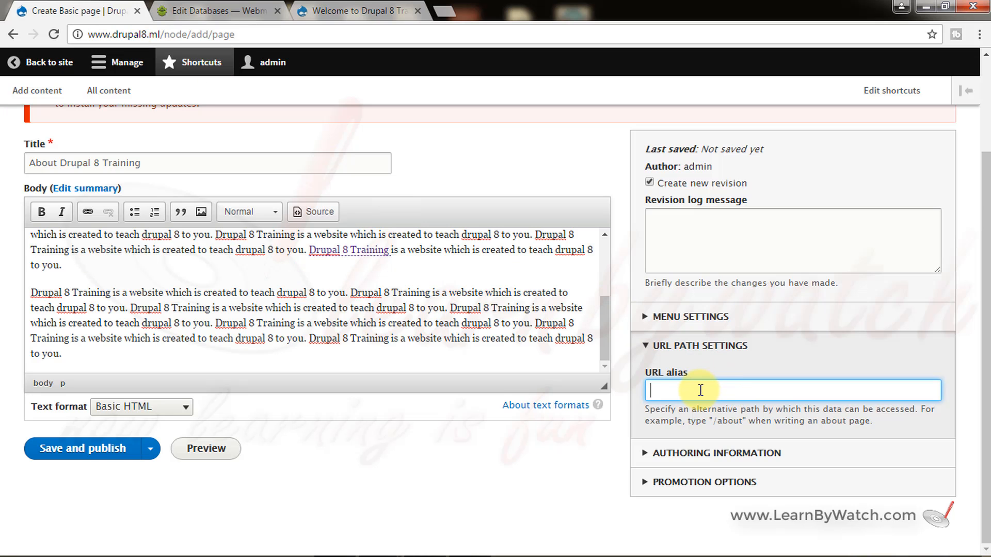
click(686, 352)
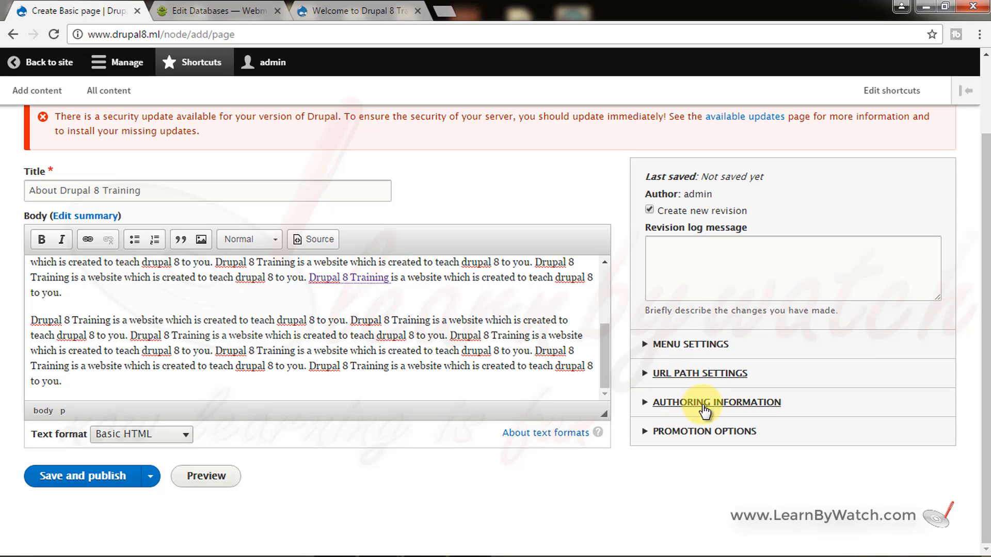
Step: Examine the author and authoring date in the page's authoring information, and collapse the section
click(730, 403)
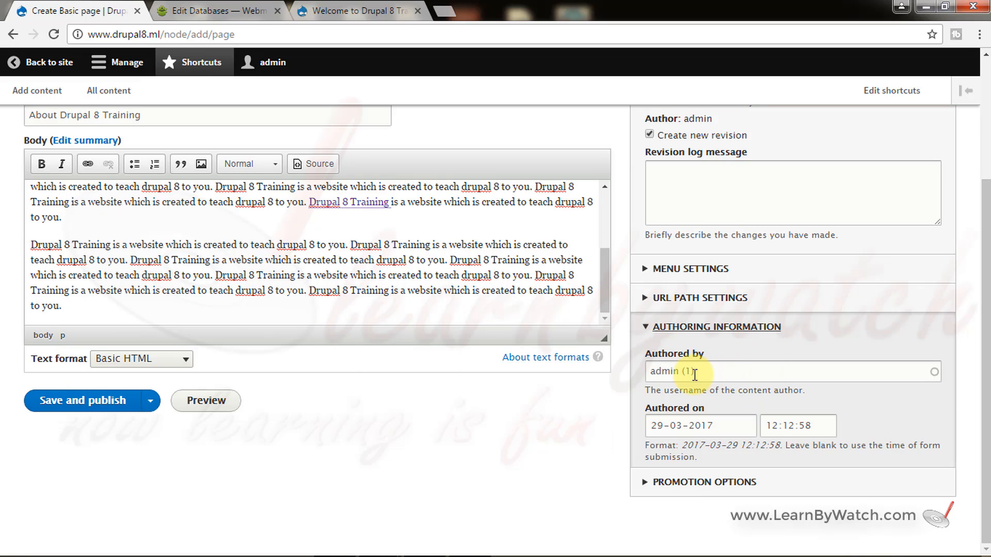
click(713, 376)
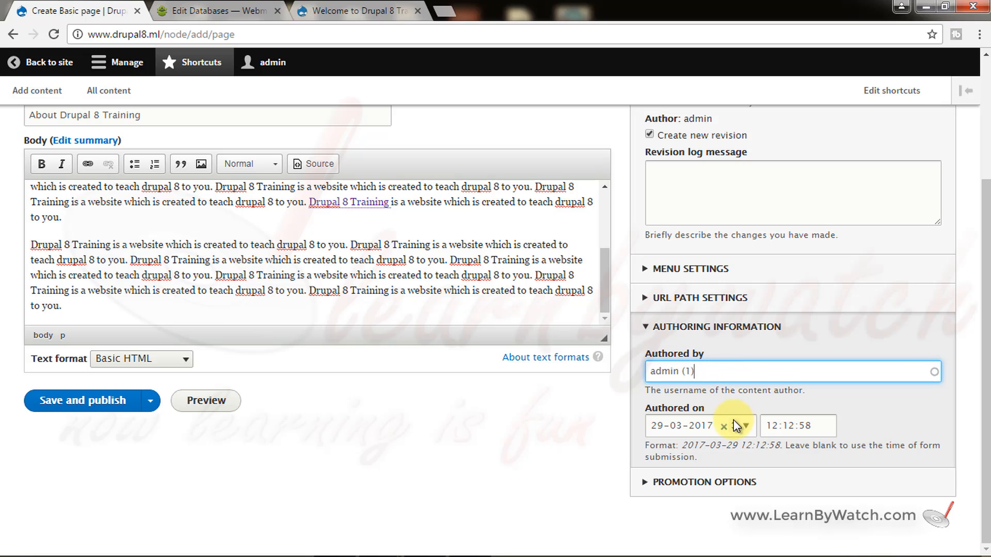
drag(699, 380, 625, 371)
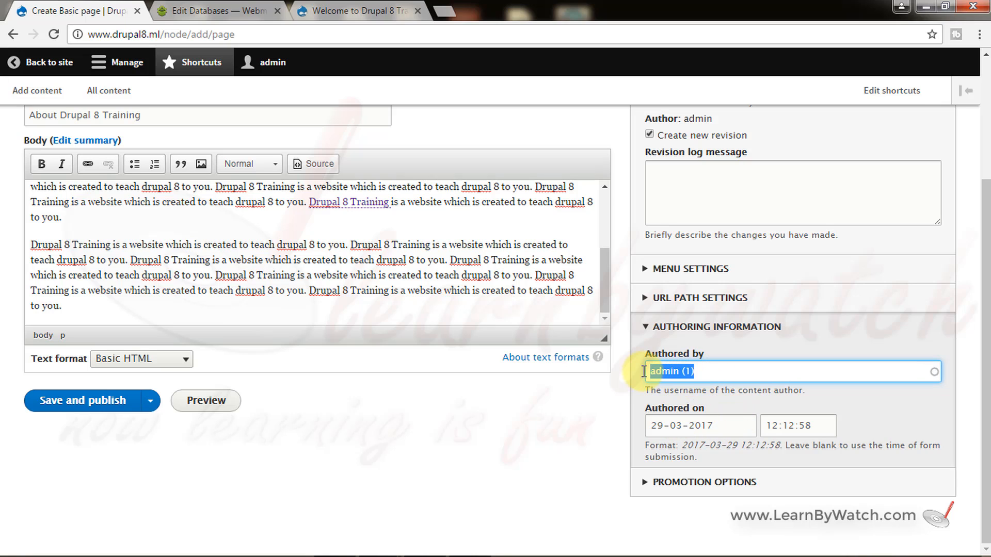
click(719, 377)
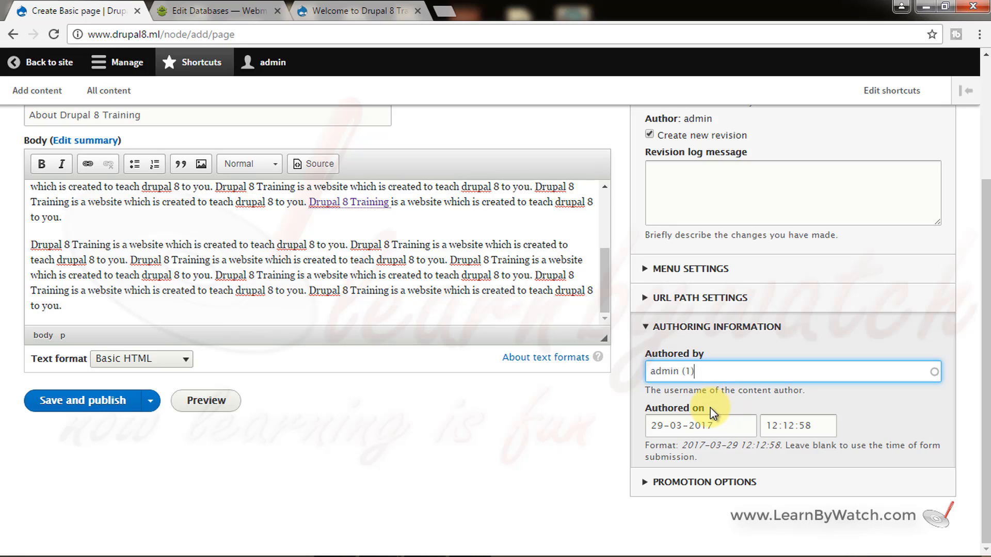
click(703, 331)
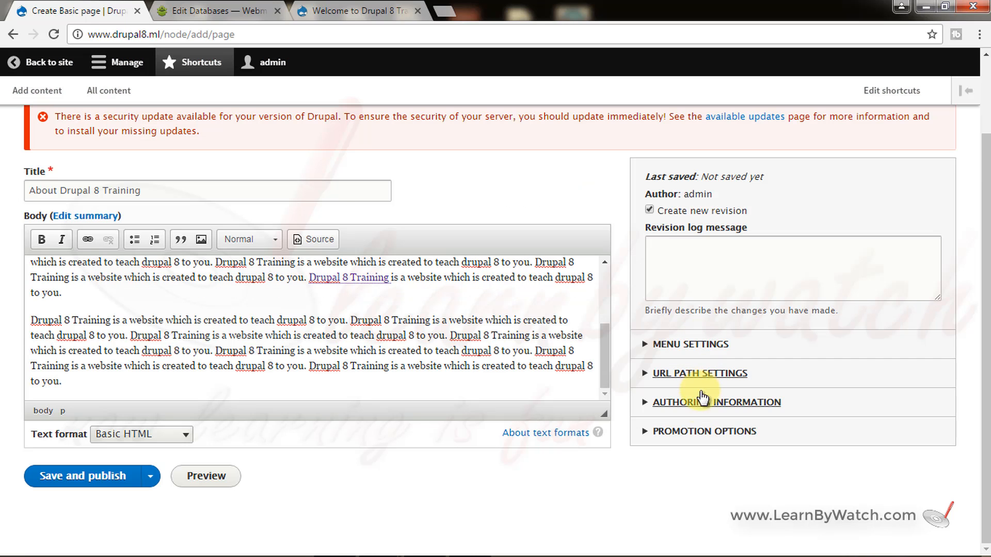
Step: Review the page's promotion options and the available ways of saving it, without changing anything
click(704, 433)
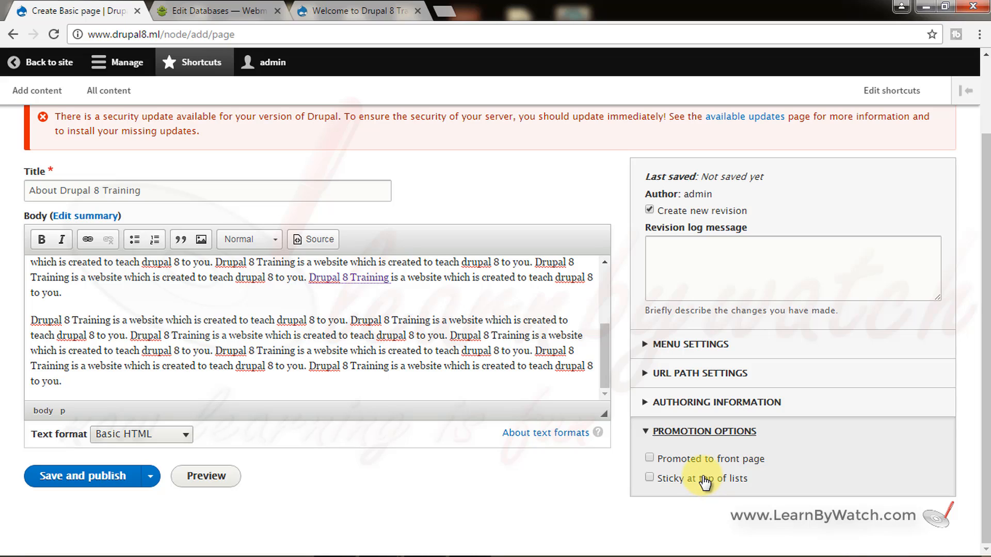
click(688, 433)
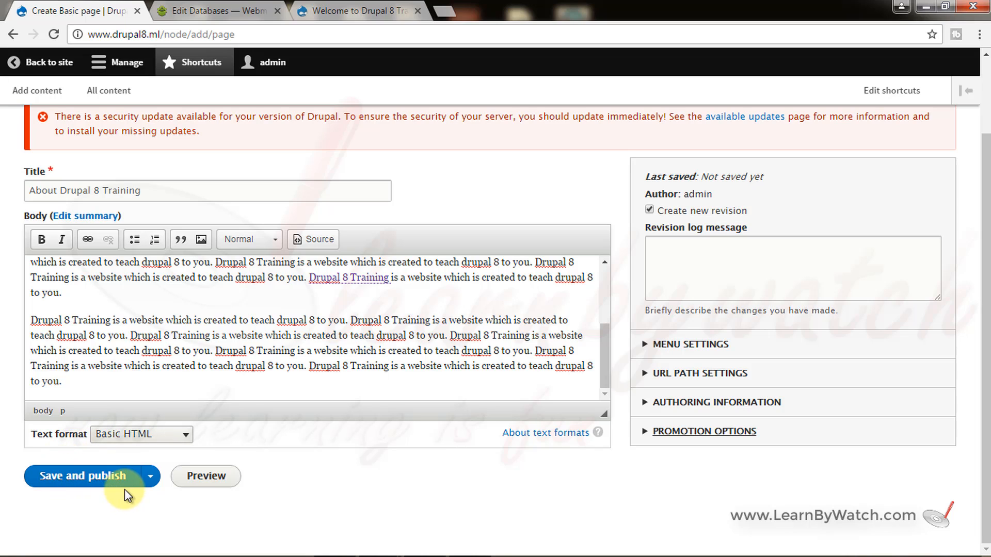
click(153, 484)
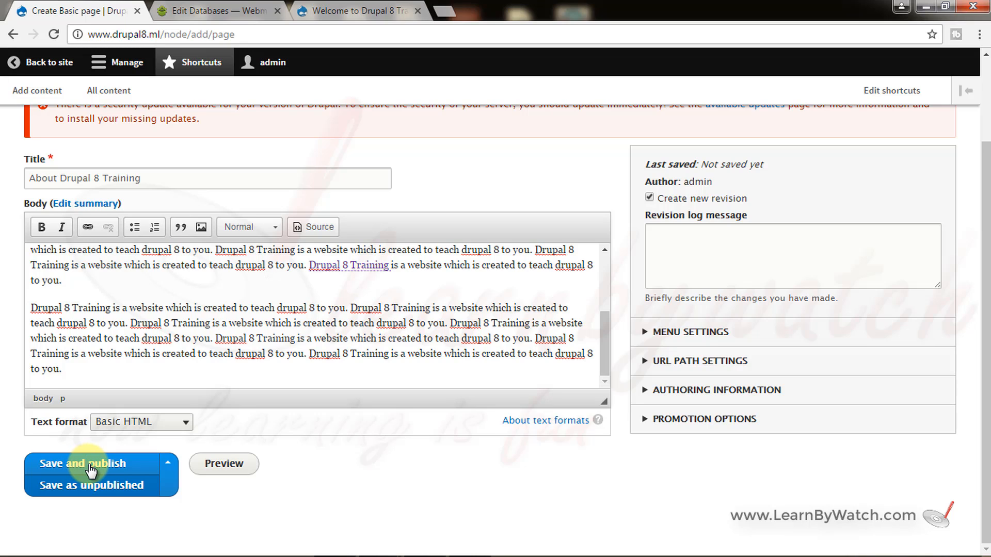
click(167, 465)
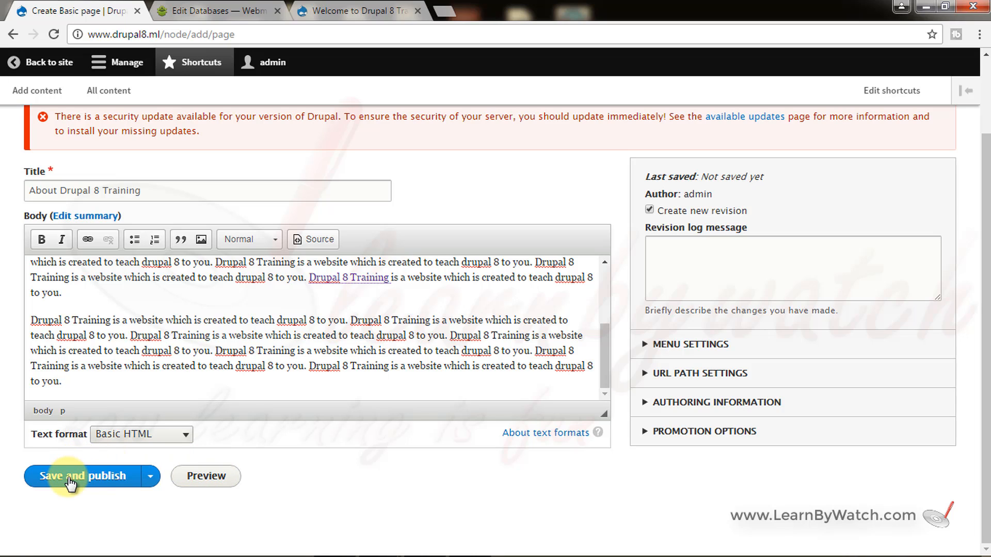
Step: Preview the page, read through its full view, and switch the preview's view mode to Teaser
click(209, 479)
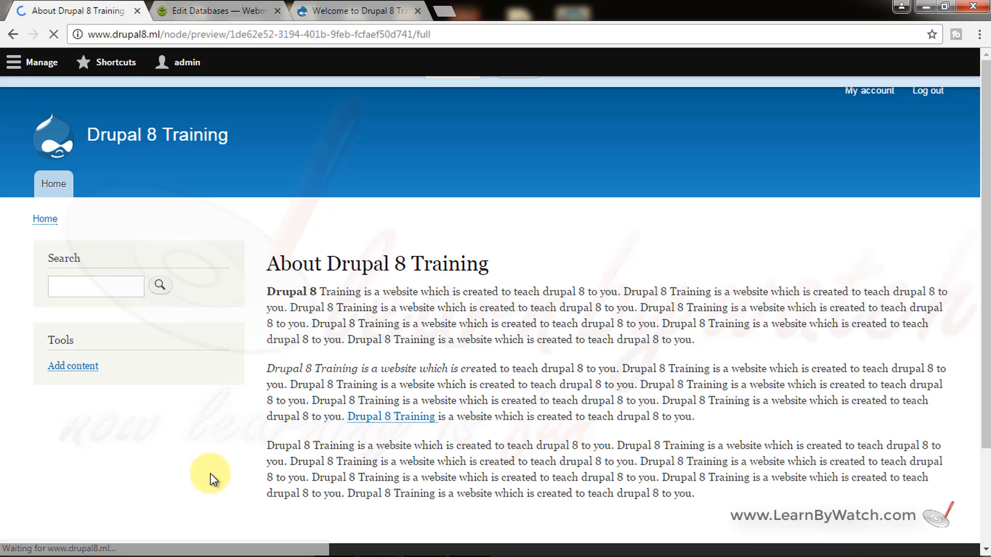
scroll(390, 344, down, 3)
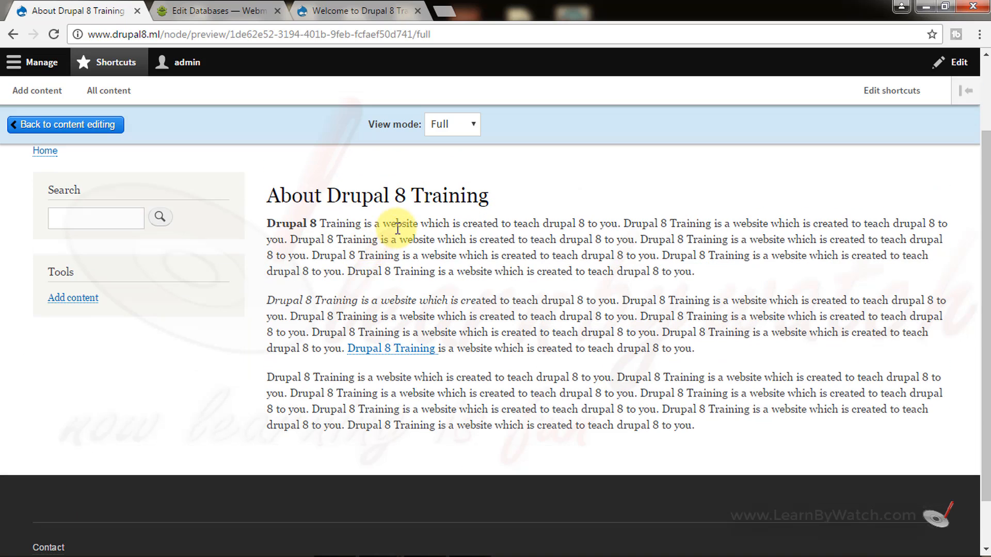
scroll(397, 228, down, 1)
scroll(394, 217, up, 3)
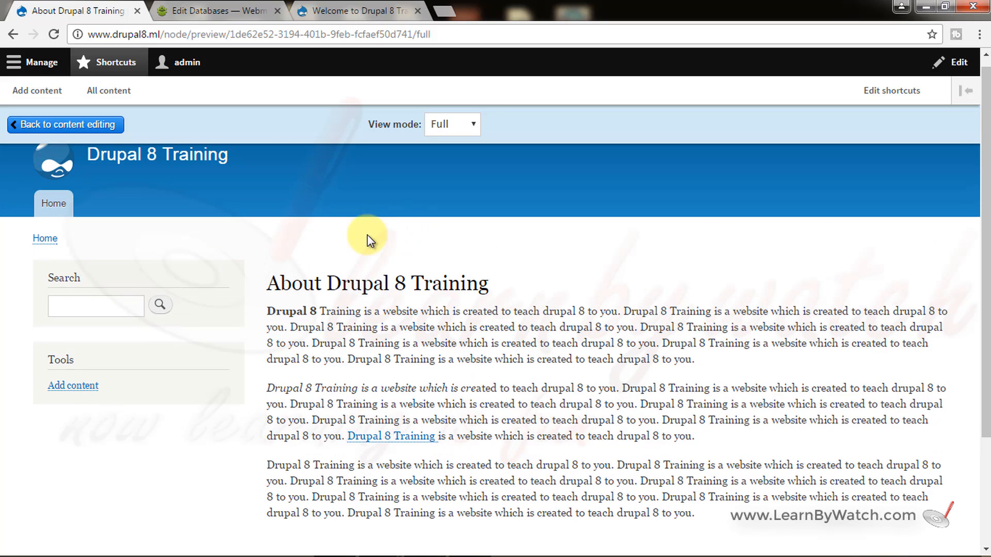
scroll(341, 276, down, 2)
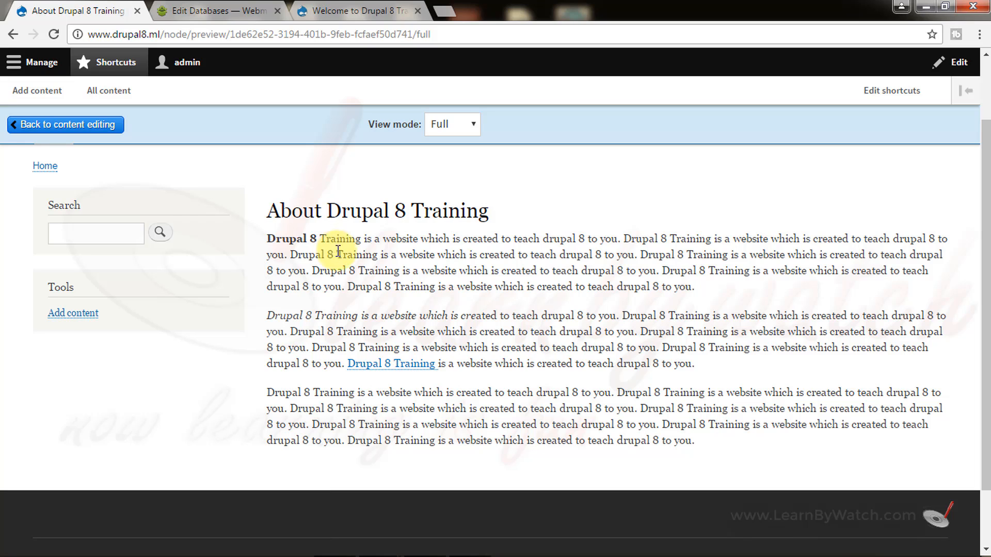
click(456, 124)
click(453, 160)
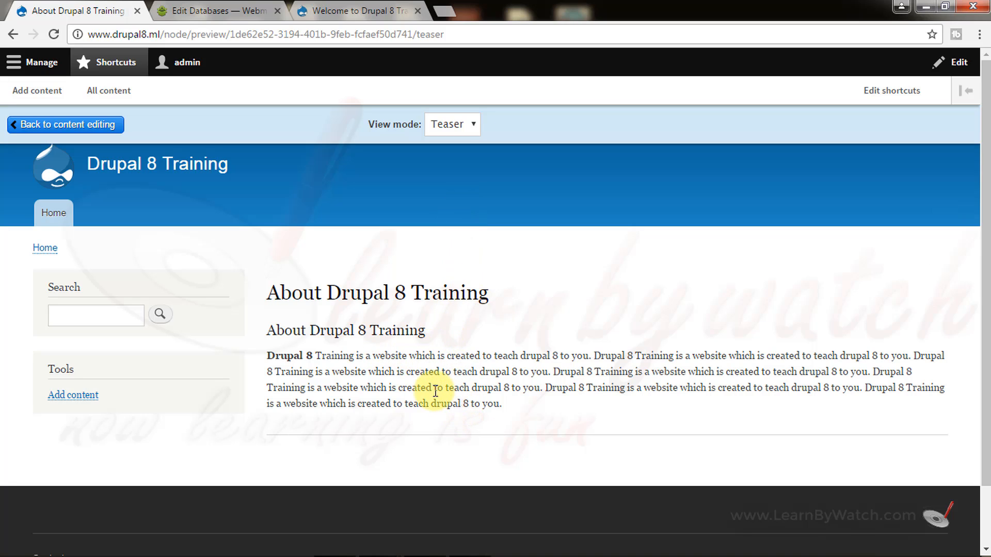
Step: Return from the preview to content editing, and save and publish the page
click(41, 129)
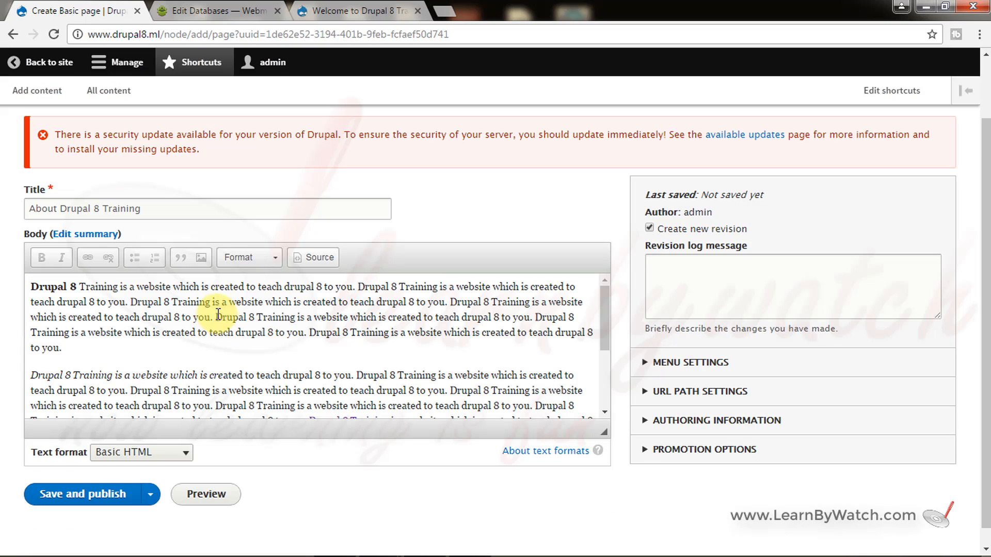
scroll(275, 324, down, 1)
scroll(275, 323, down, 3)
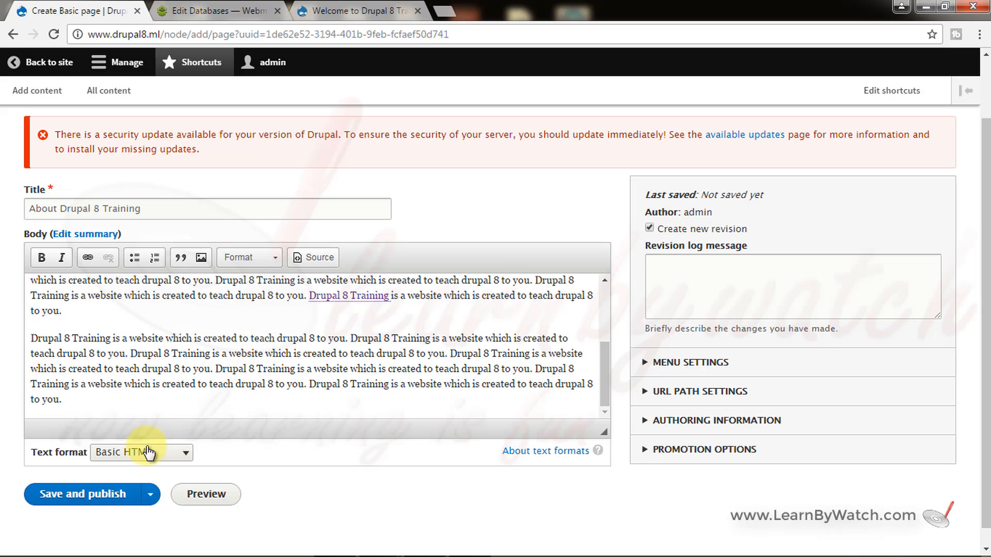
click(100, 493)
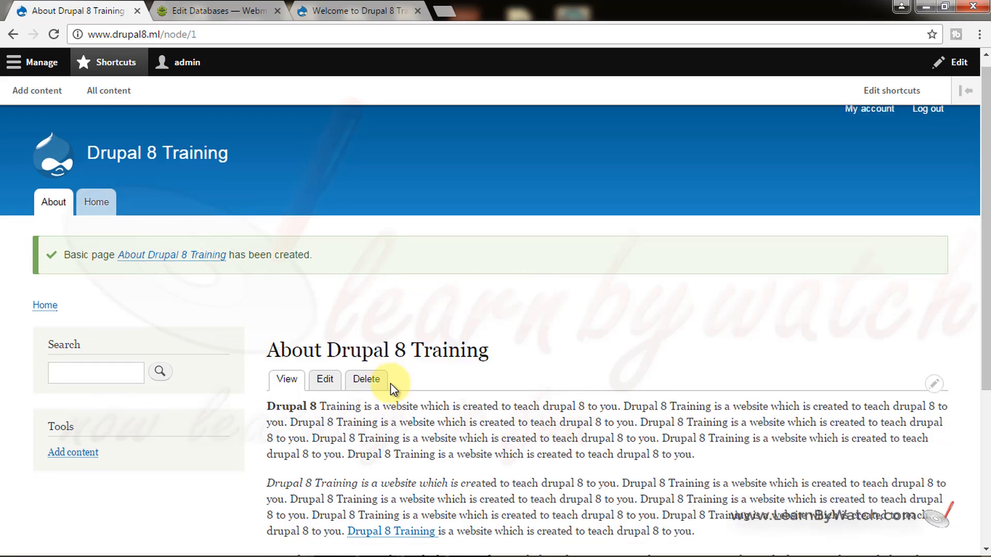
Step: Look over the published page's body, its About navigation link, and its View, Edit and Delete options
scroll(389, 387, down, 5)
scroll(389, 387, up, 5)
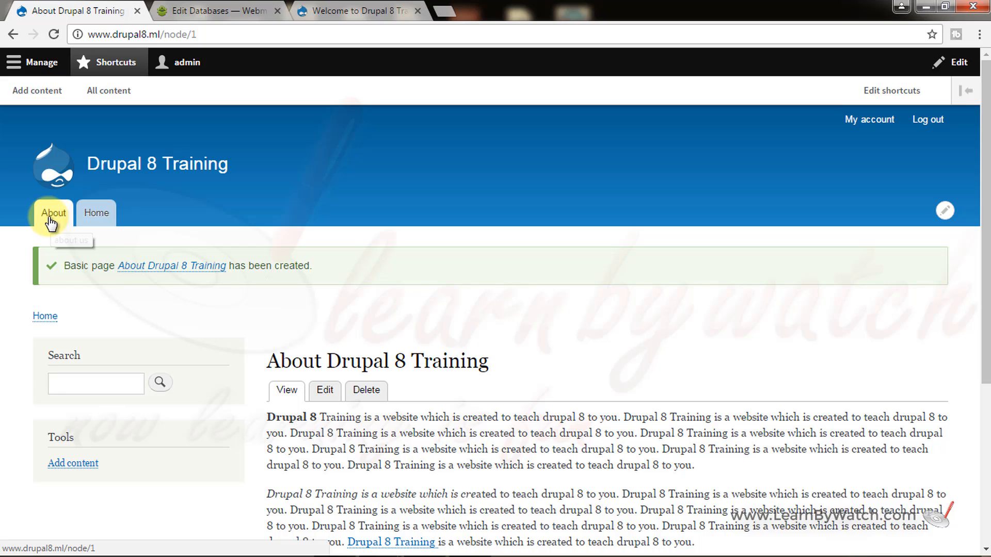
scroll(462, 314, down, 4)
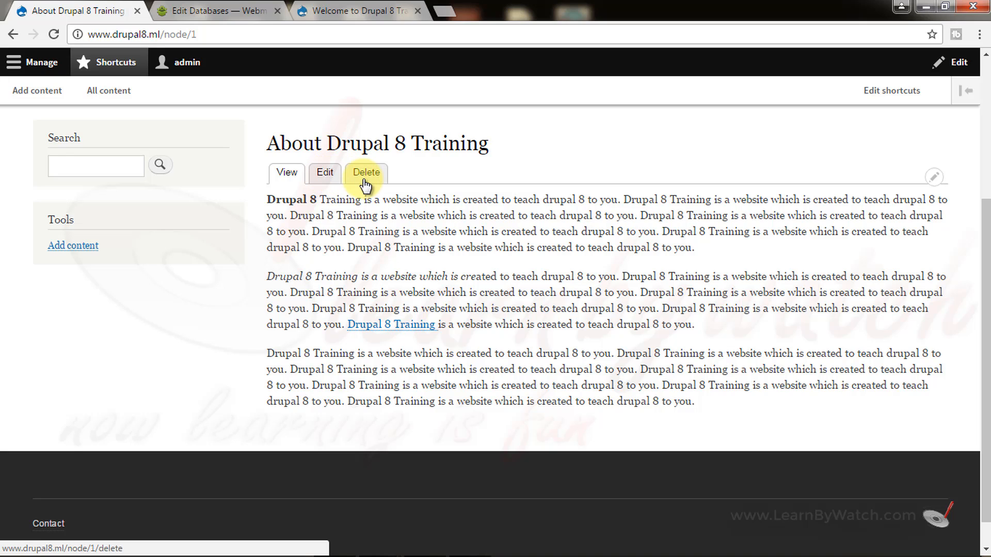
Step: Switch to the logged-out browser window, reload the site's home page, and view the About page as a visitor
key(alt+Tab)
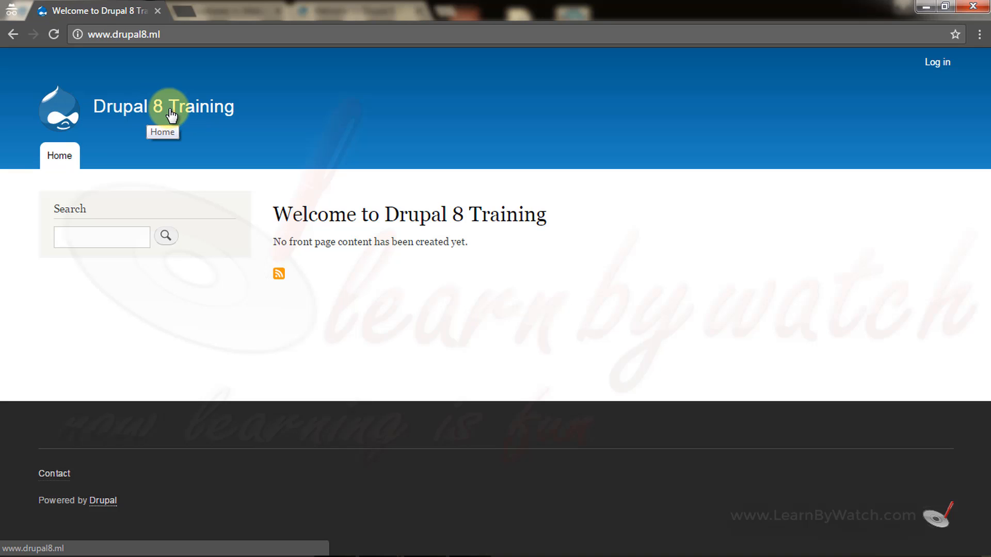
click(140, 117)
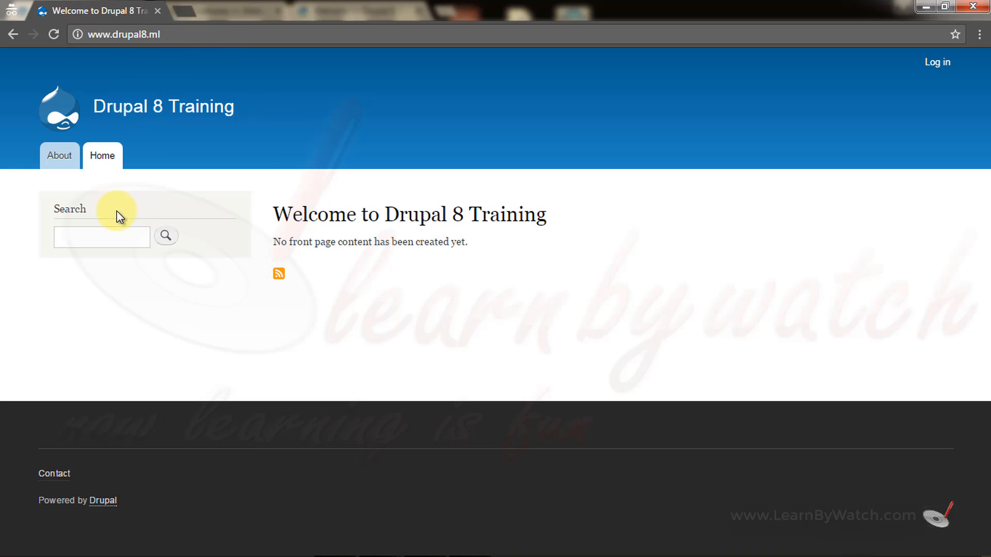
click(60, 161)
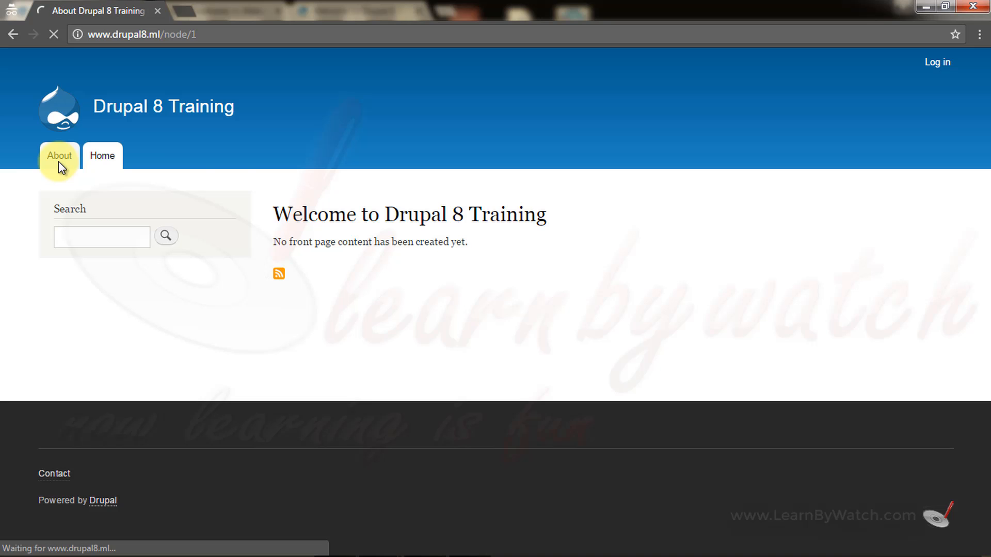
scroll(641, 265, down, 2)
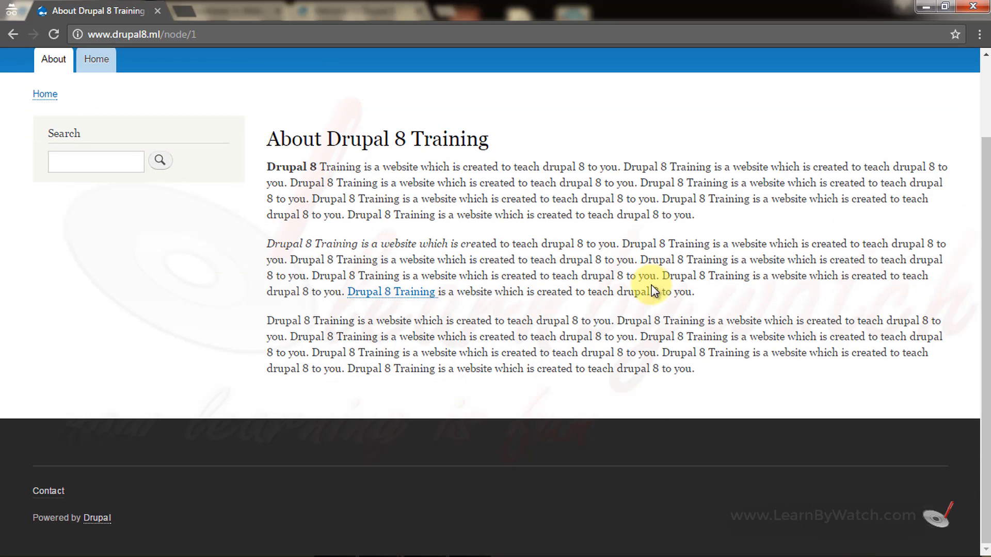
scroll(652, 291, up, 2)
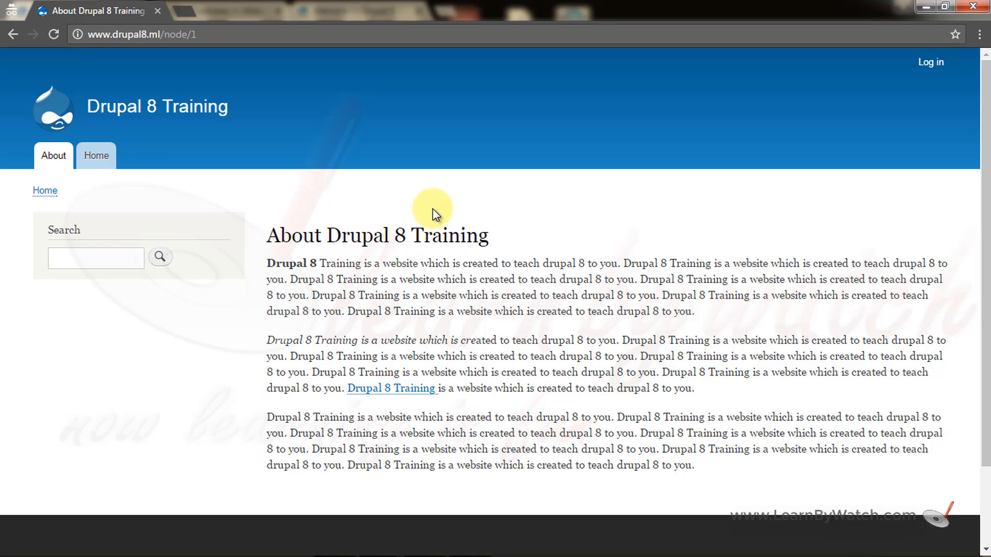
scroll(464, 196, down, 2)
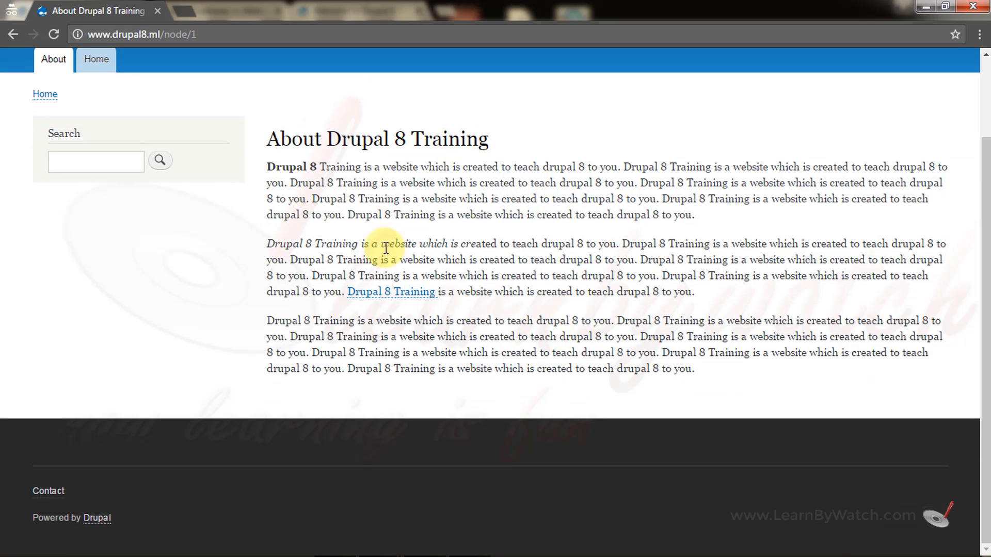
Step: Check the bold and italic text on the visitor's About page, and test its "Drupal 8 Training" link before returning to the page
drag(267, 166, 318, 167)
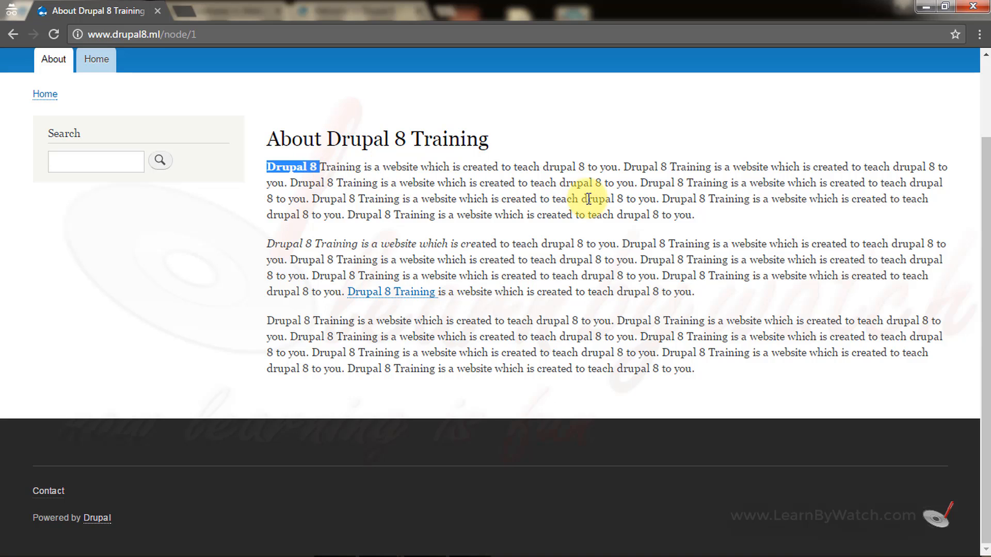
click(640, 214)
drag(293, 243, 457, 242)
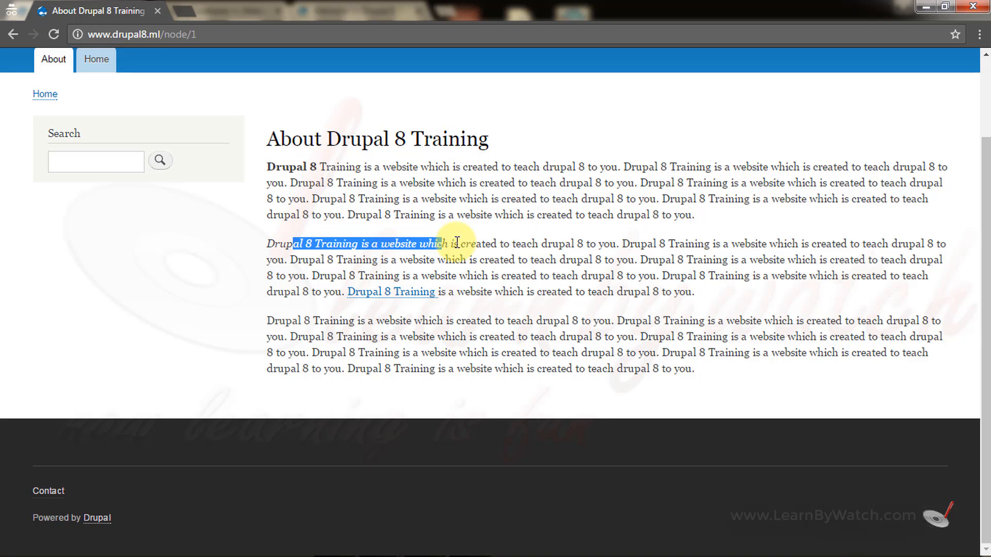
click(443, 263)
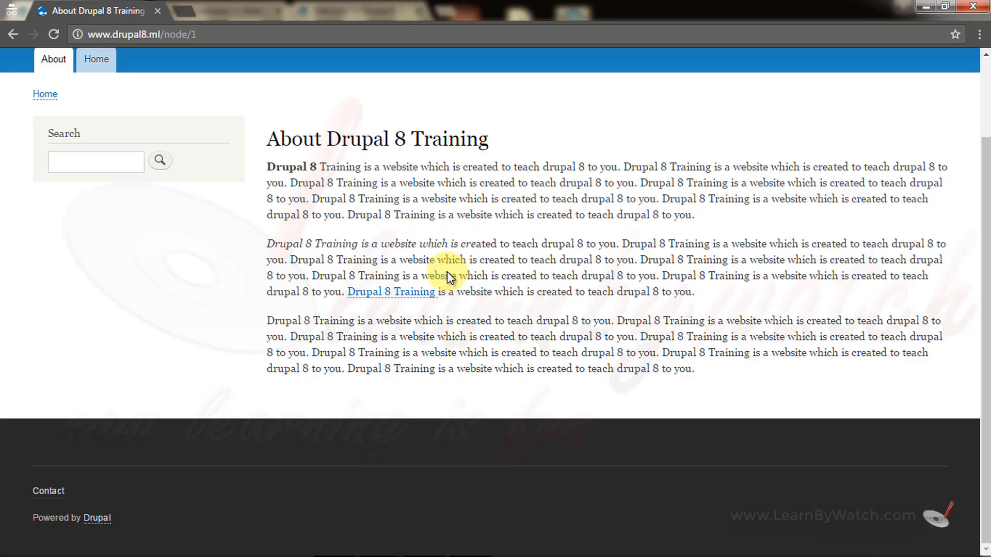
click(385, 295)
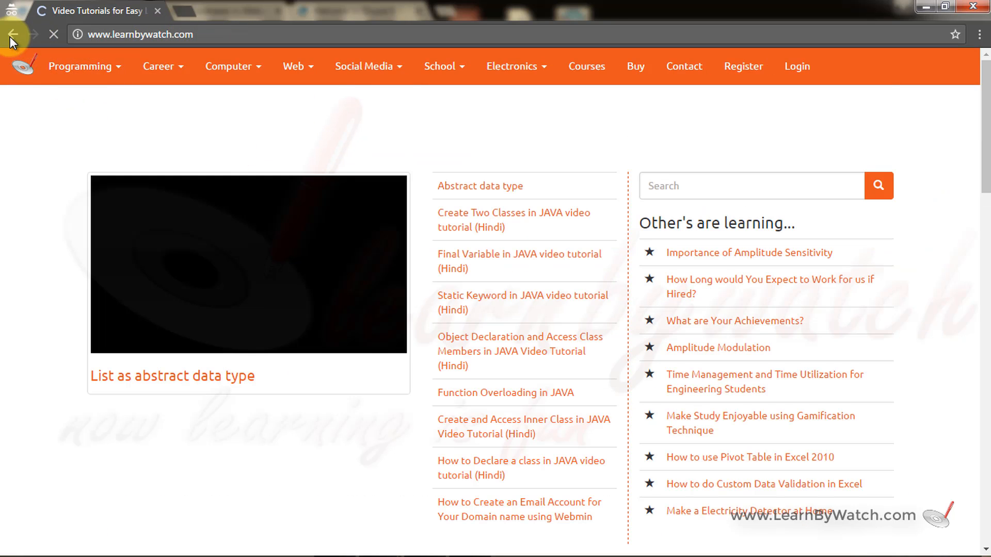
click(12, 35)
scroll(380, 224, up, 2)
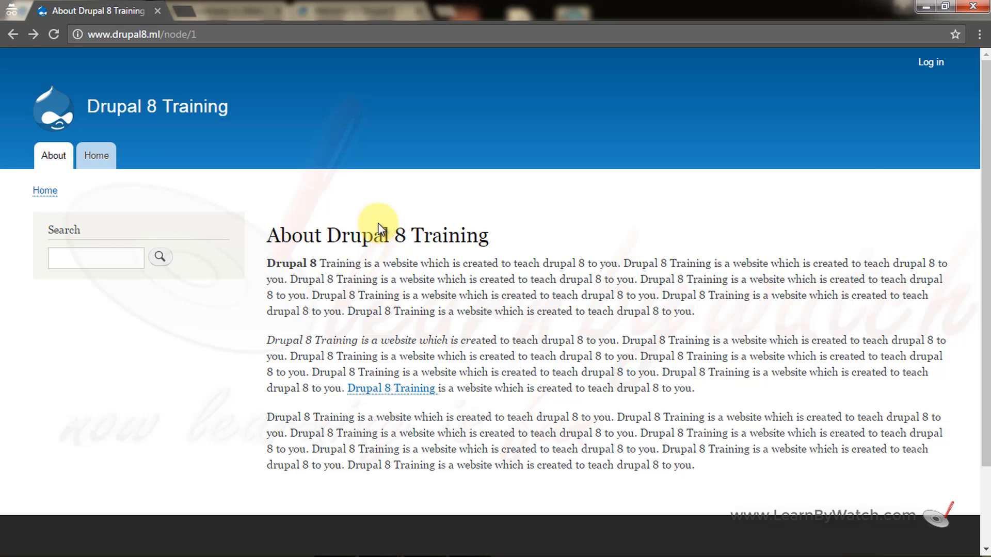
Step: Switch back to the browser window logged in as admin and open the site's home page
key(alt+Tab)
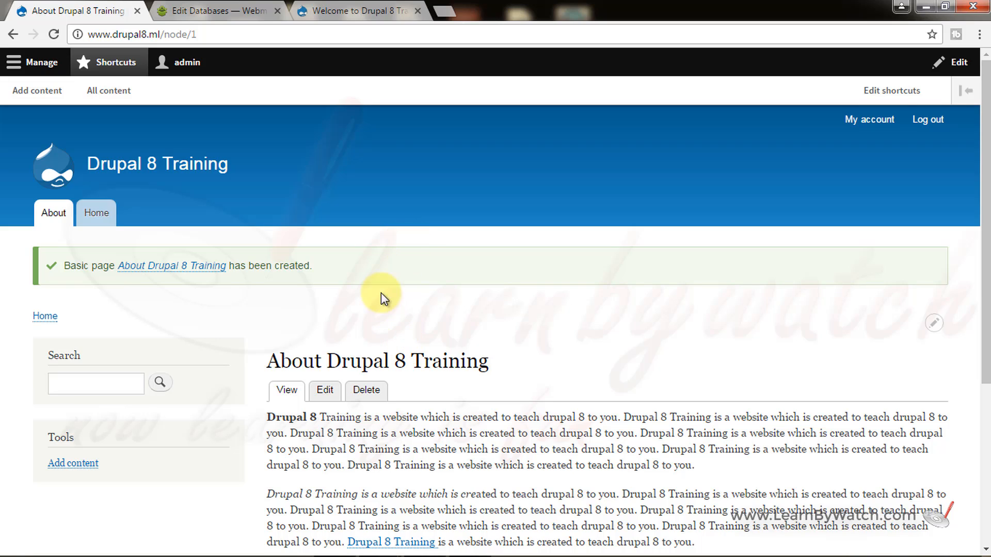
click(96, 210)
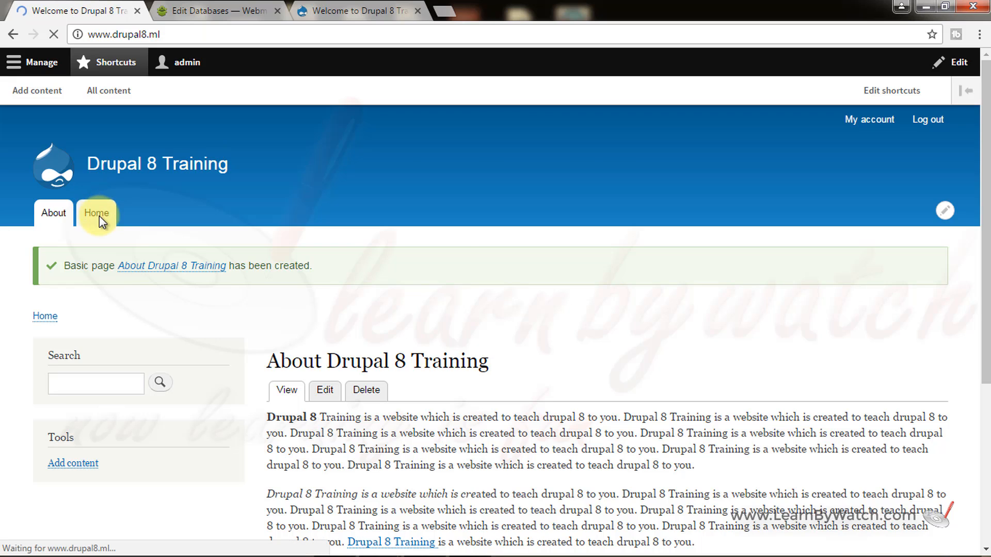